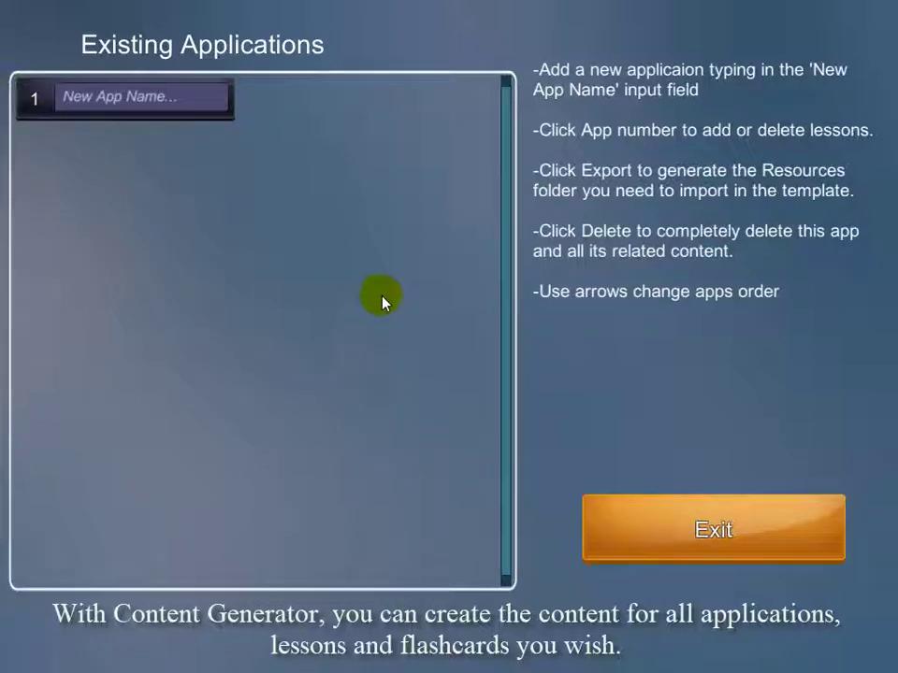
# Add two applications named 'App 1' and 'App 2' to the application list
pyautogui.click(155, 105)
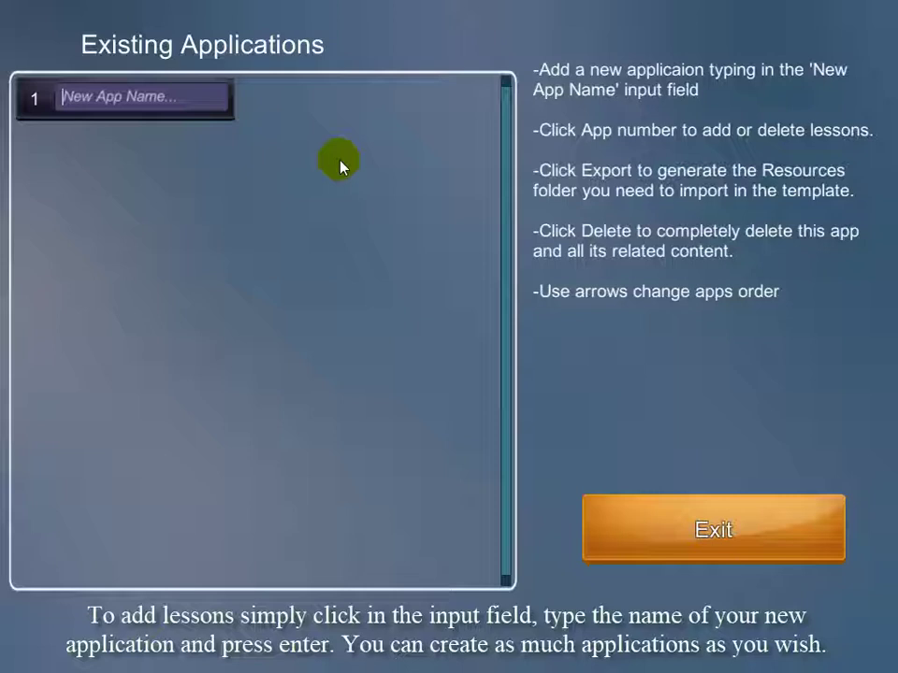
pyautogui.write('App 1')
pyautogui.press('Return')
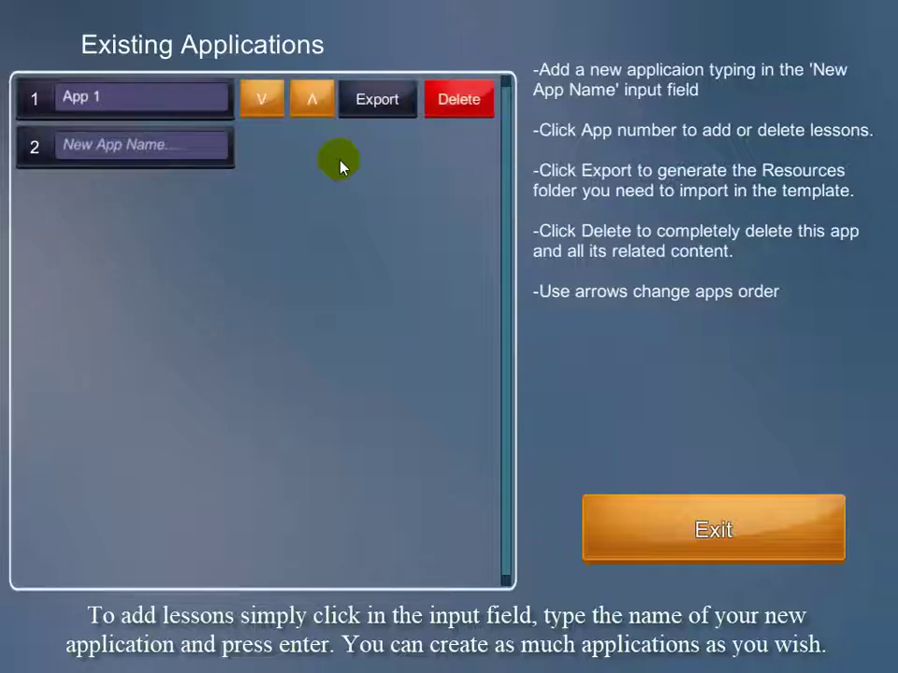
pyautogui.click(179, 159)
pyautogui.write('Ap')
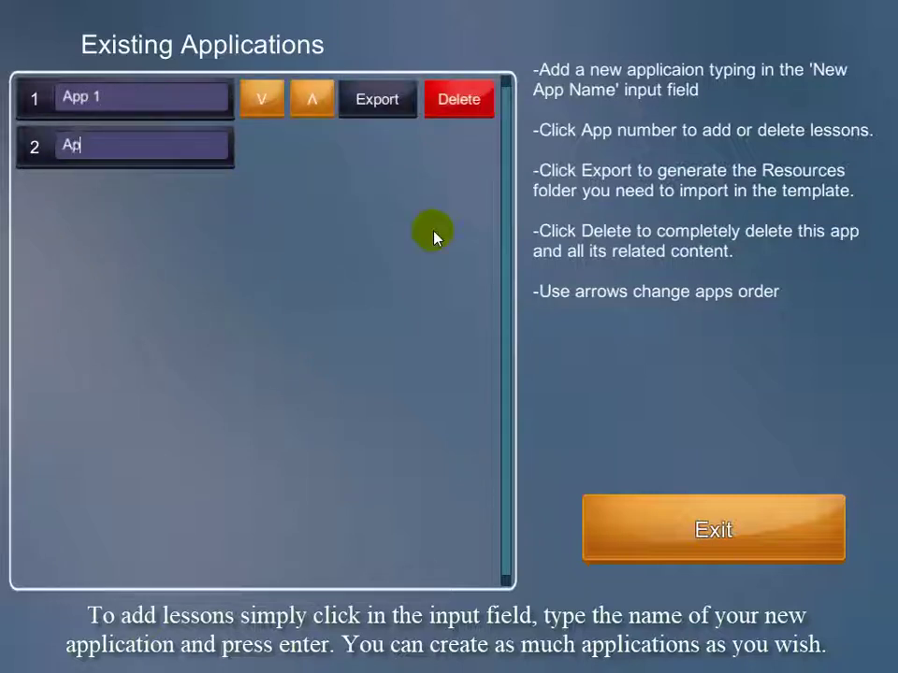
pyautogui.write('p 2')
pyautogui.press('Return')
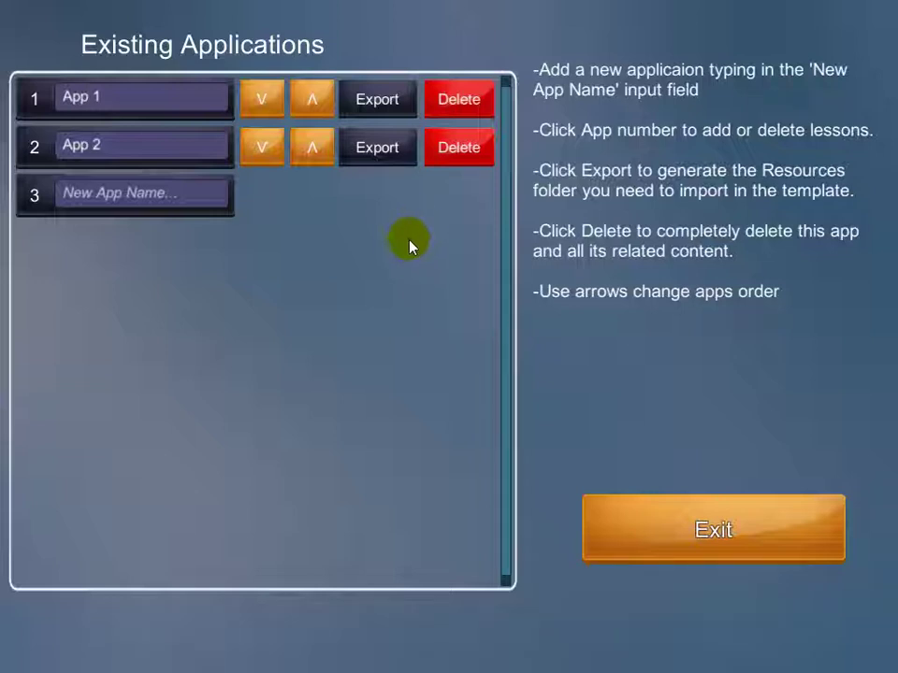
# Swap the order of App 1 and App 2 and back, then delete both apps
pyautogui.click(311, 151)
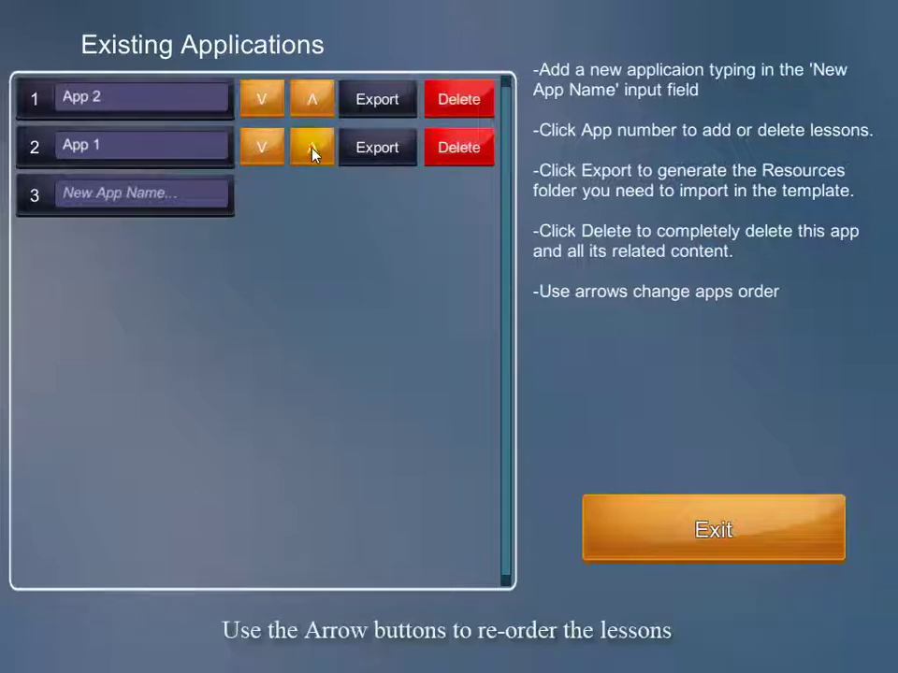
pyautogui.click(260, 100)
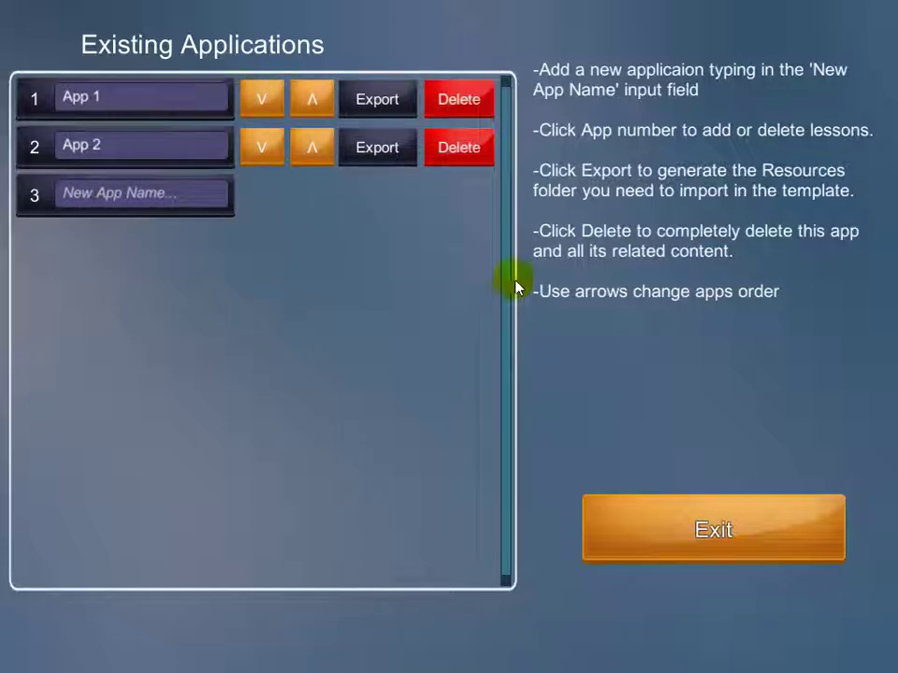
pyautogui.click(454, 101)
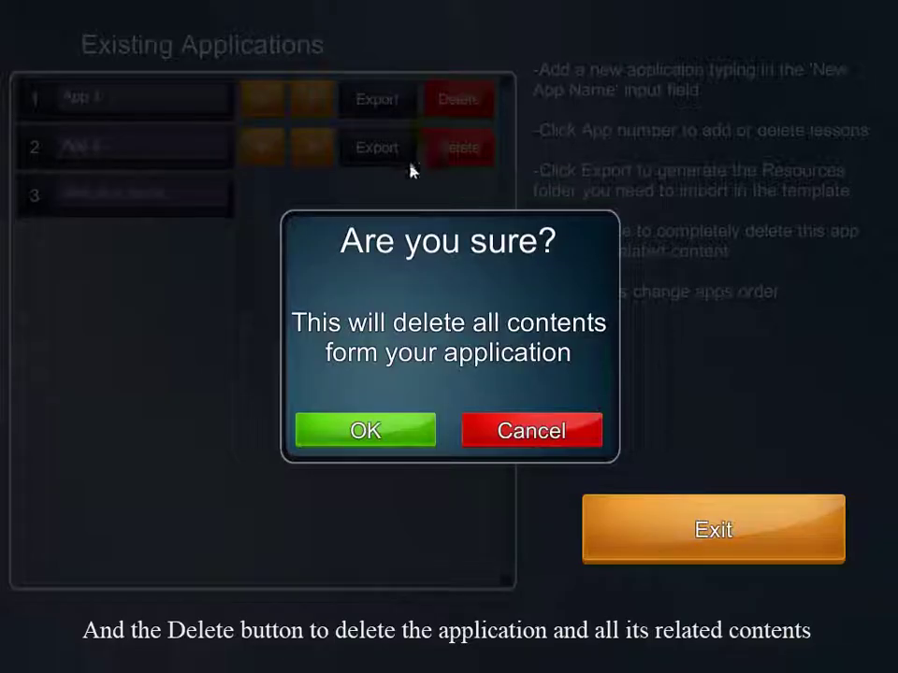
pyautogui.click(361, 431)
pyautogui.click(464, 108)
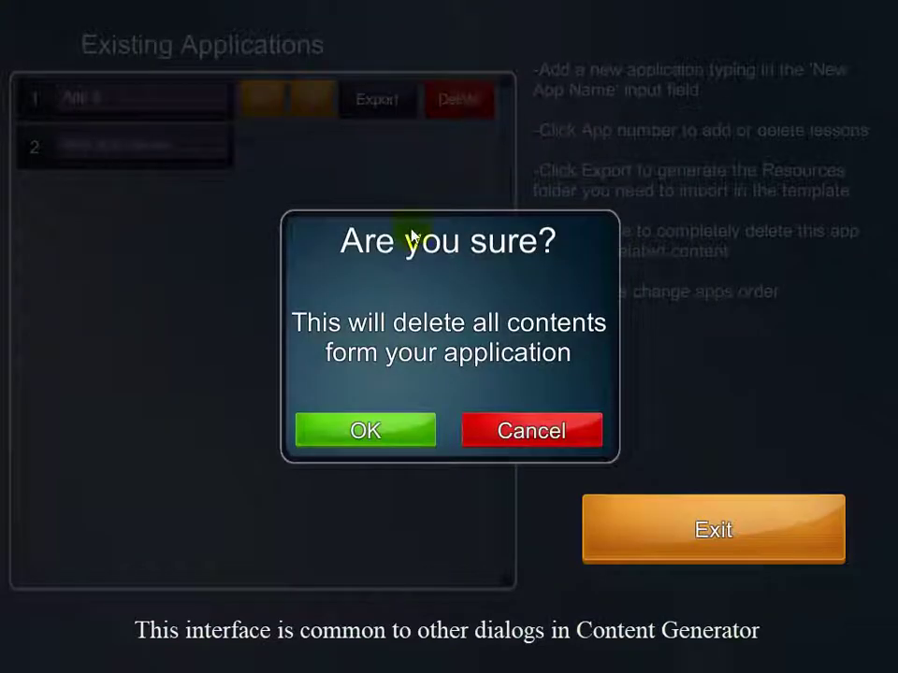
pyautogui.click(390, 436)
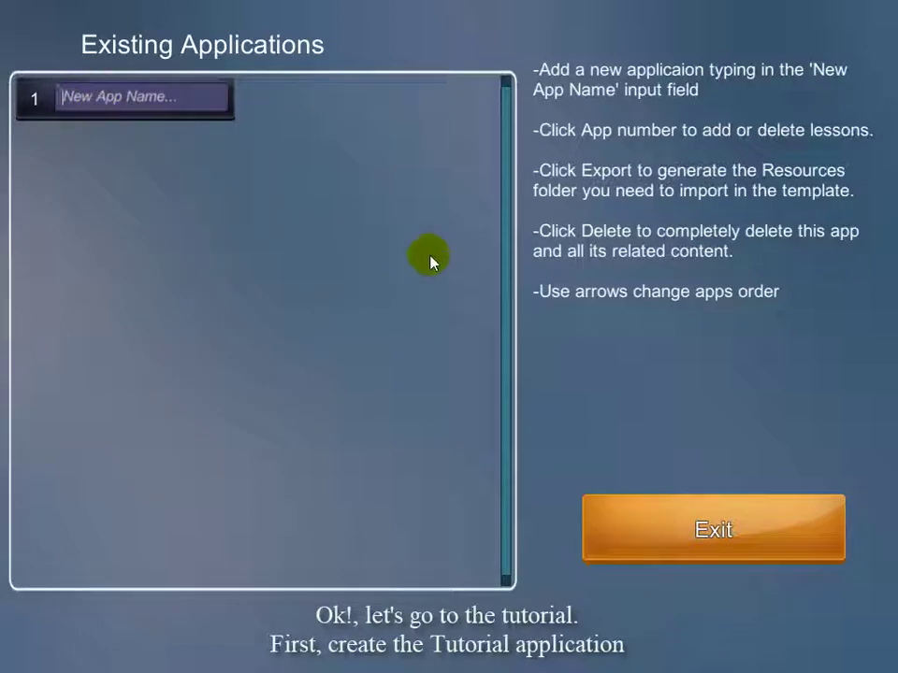
# Create a new application named 'Tutorial App'
pyautogui.write('Tutorial')
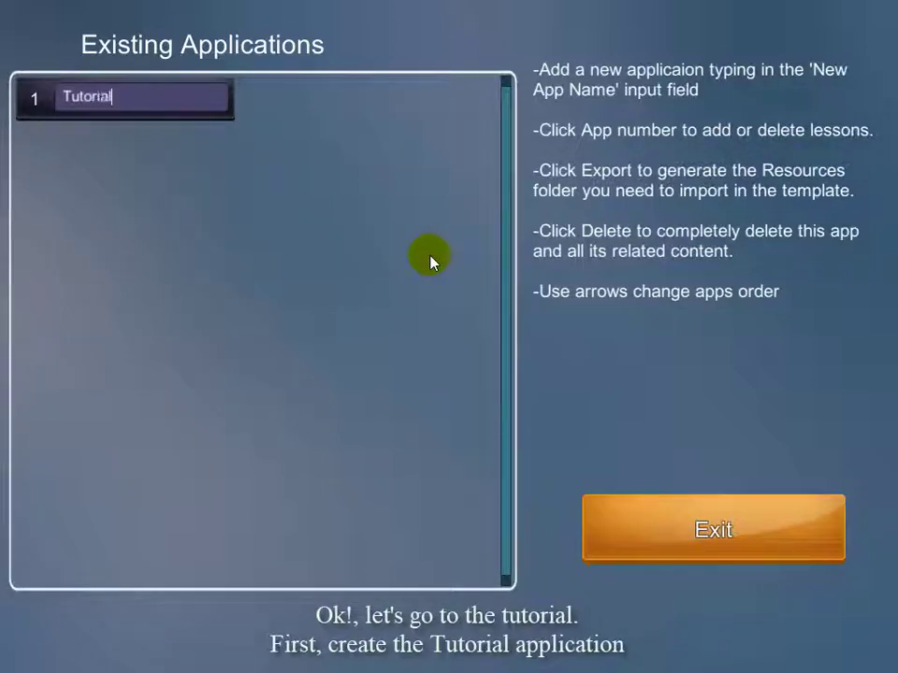
pyautogui.write(' App')
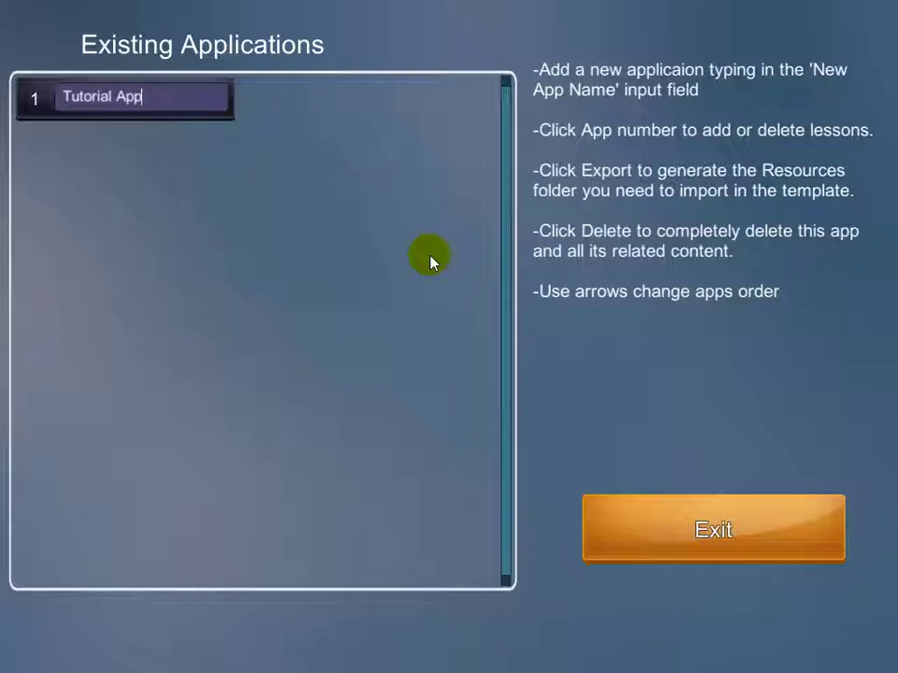
pyautogui.press('Return')
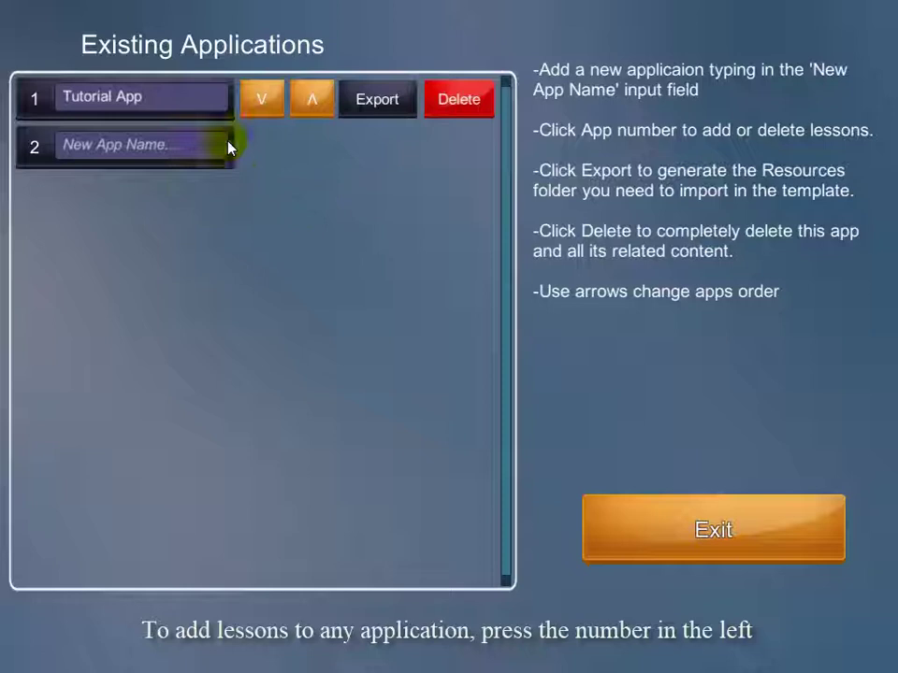
# In Tutorial App, add the lessons 'Animals' and 'Fruits'
pyautogui.click(35, 100)
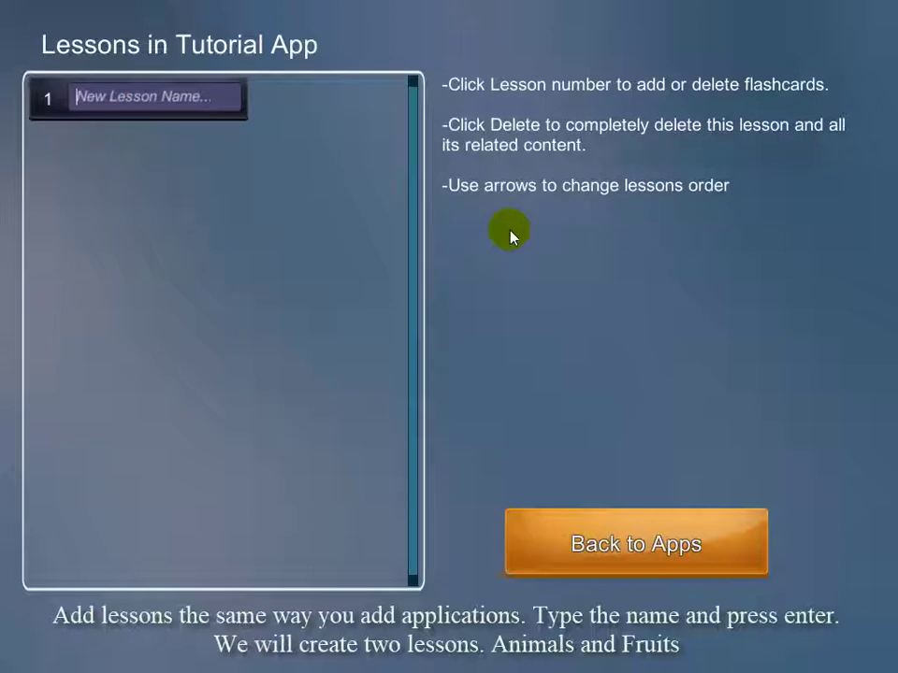
pyautogui.write('An')
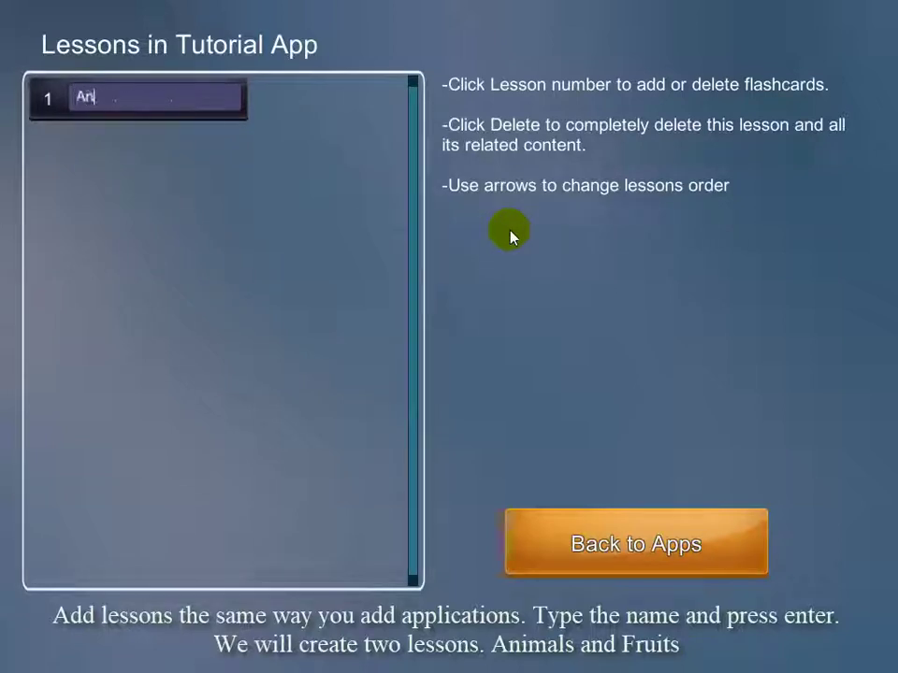
pyautogui.write('imals')
pyautogui.press('Return')
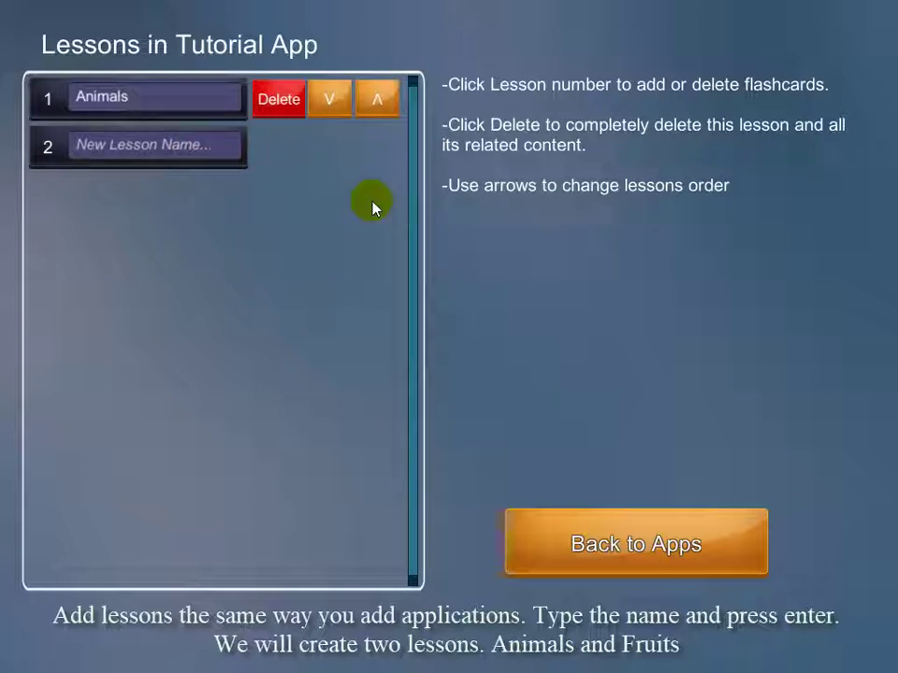
pyautogui.write('Fruits')
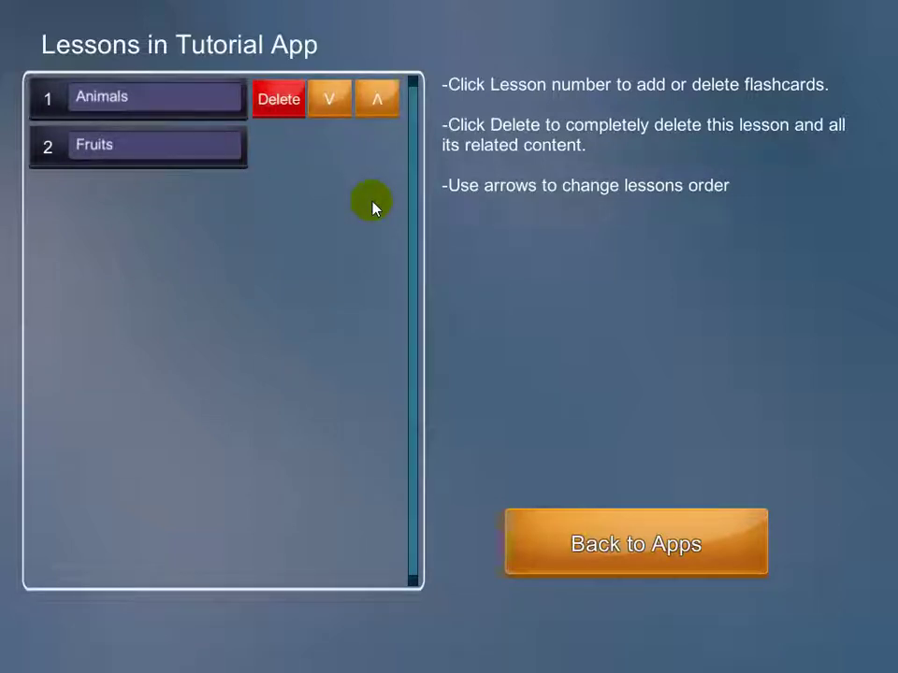
pyautogui.press('Return')
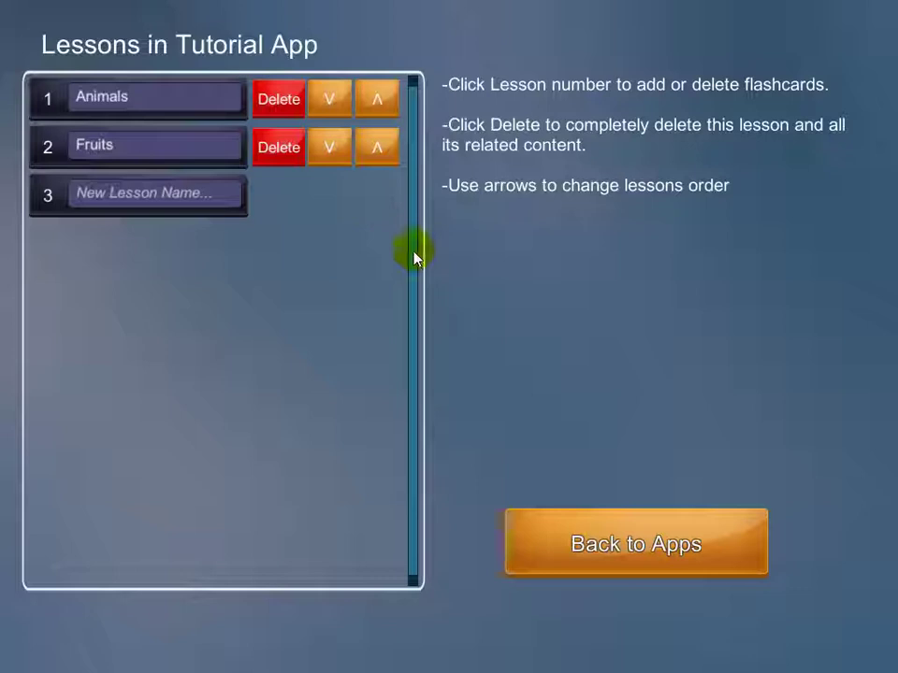
# Open the Animals lesson and add the Bat, Bird and Butterfly flashcards
pyautogui.click(46, 98)
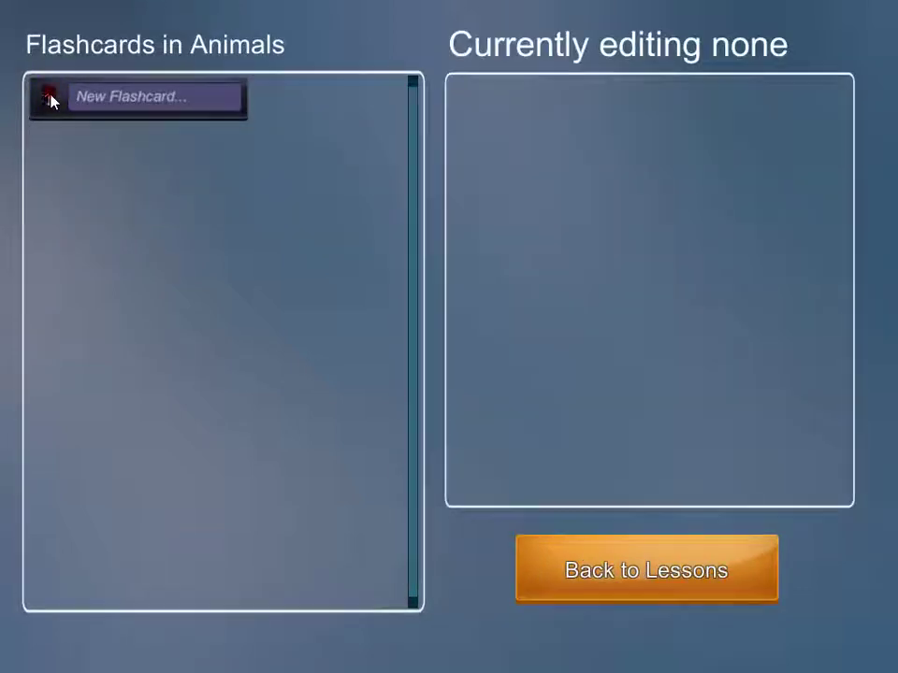
pyautogui.click(164, 108)
pyautogui.write('B')
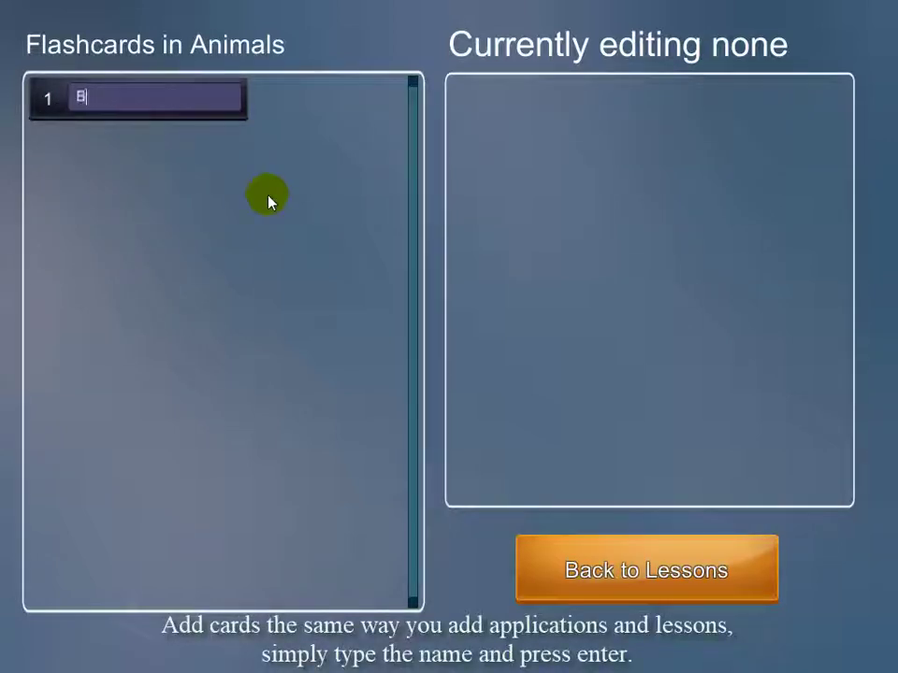
pyautogui.write('at')
pyautogui.press('Return')
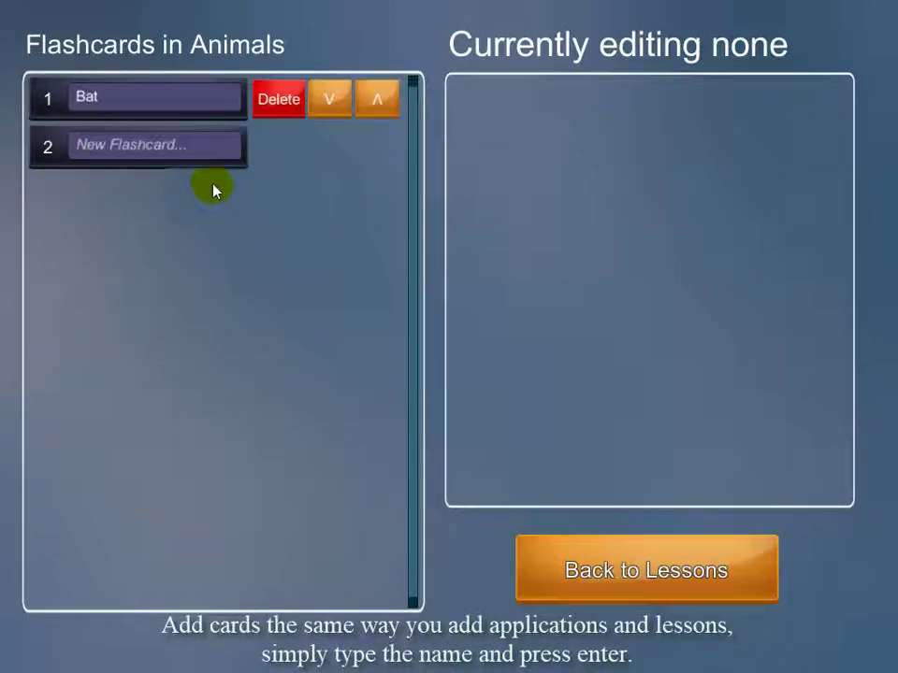
pyautogui.click(204, 148)
pyautogui.write('Bir')
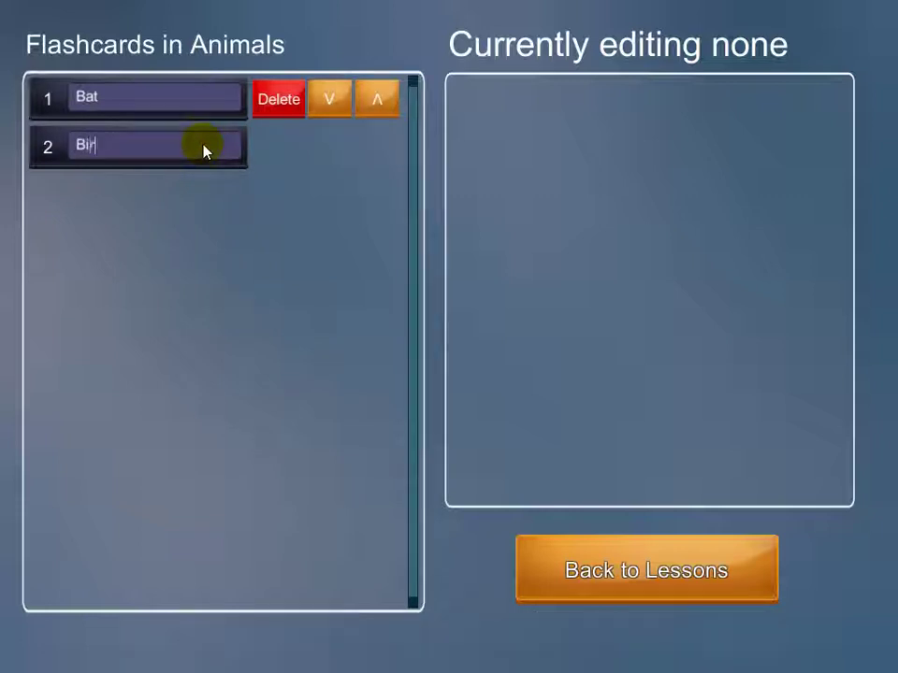
pyautogui.write('d')
pyautogui.press('Return')
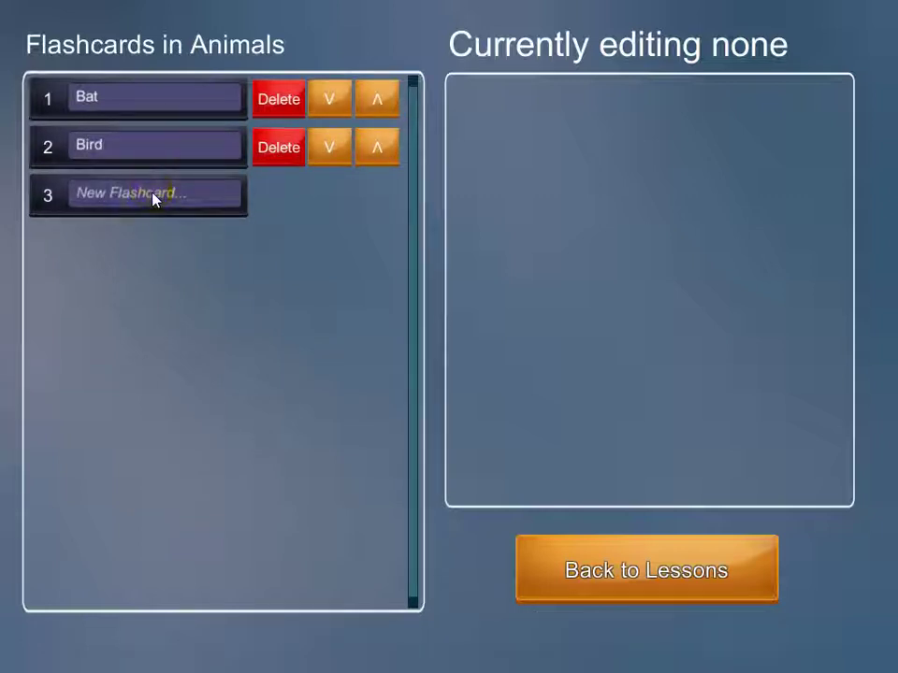
pyautogui.click(152, 198)
pyautogui.write('Butter')
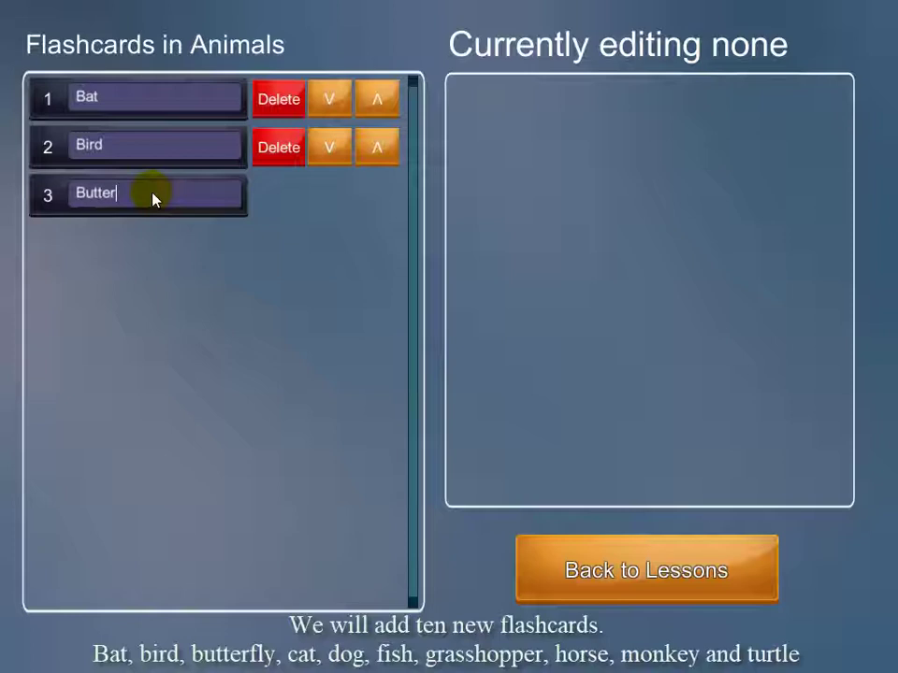
pyautogui.write('fly')
pyautogui.press('Return')
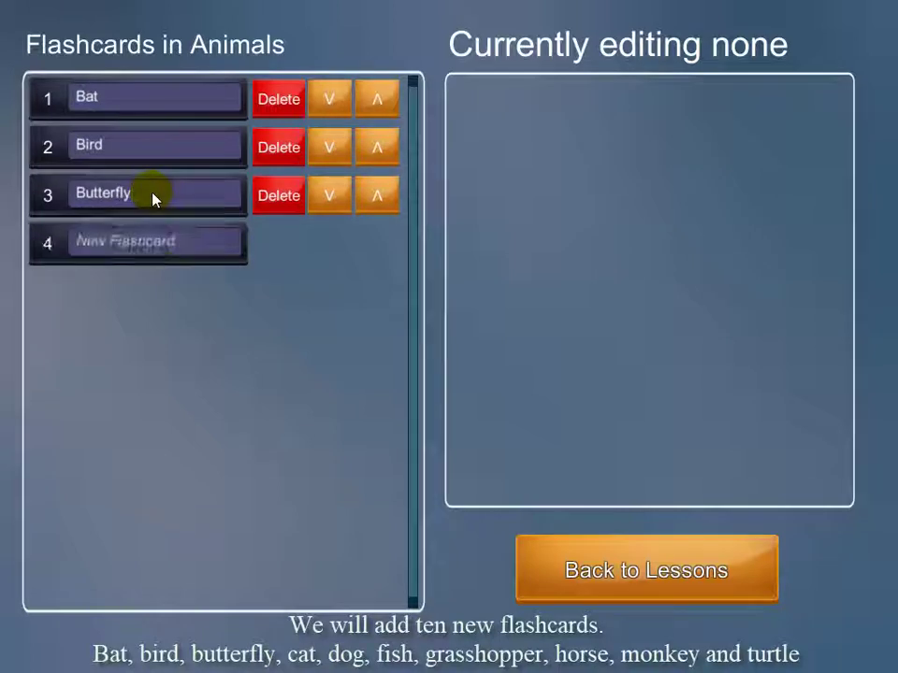
# Add the Cat, Dog and Fish flashcards to the Animals lesson
pyautogui.click(122, 244)
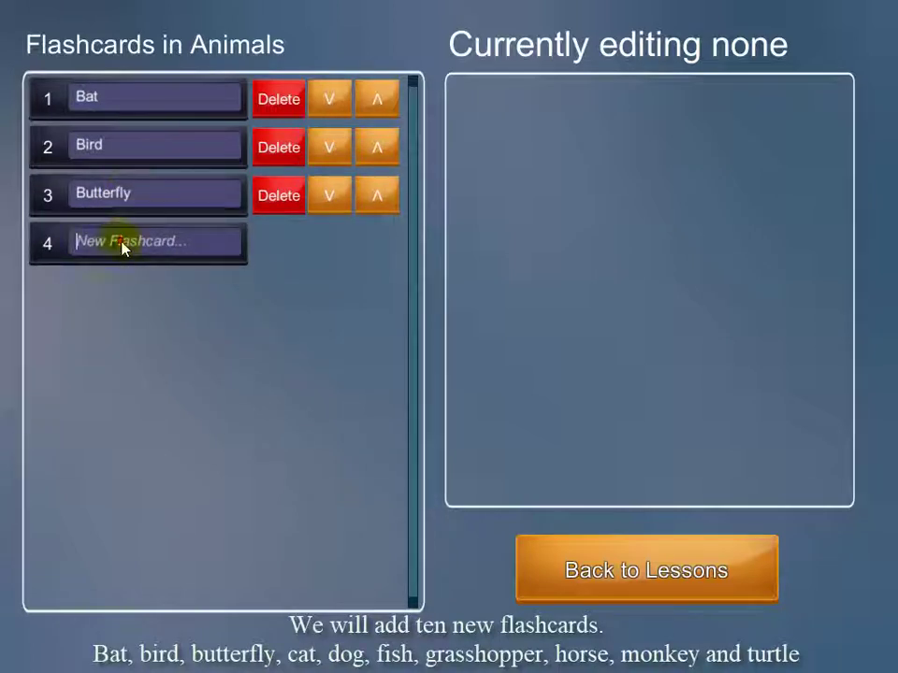
pyautogui.write('Cat')
pyautogui.press('Return')
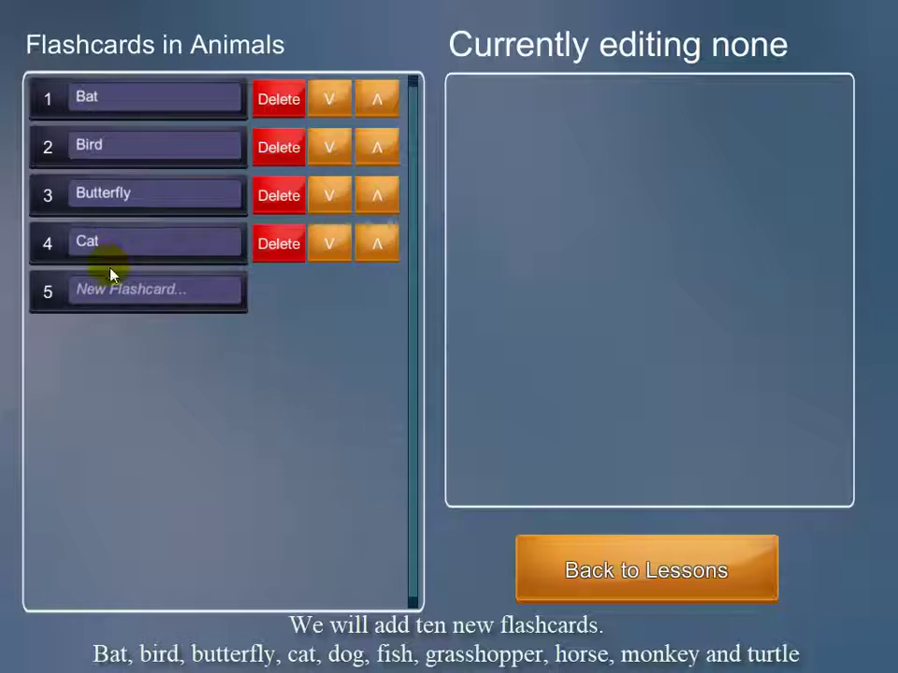
pyautogui.click(106, 307)
pyautogui.write('Dog')
pyautogui.press('Return')
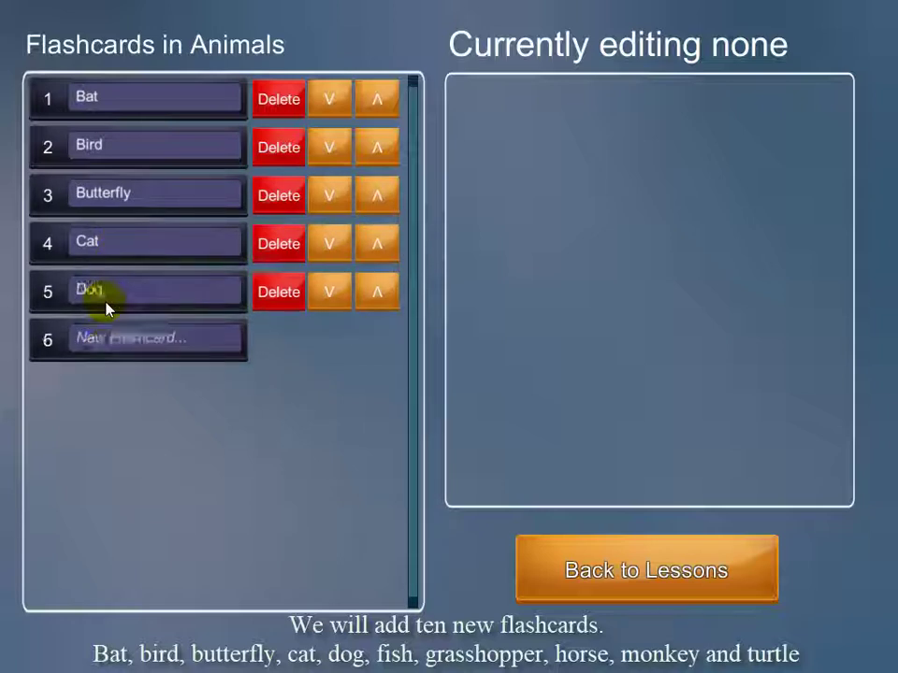
pyautogui.click(96, 336)
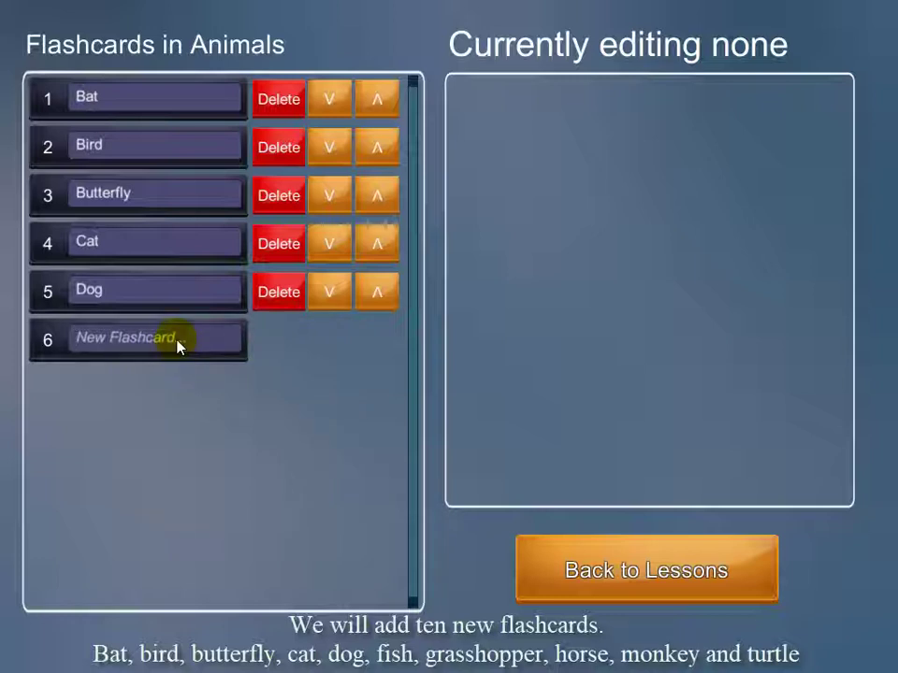
pyautogui.write('Fish')
pyautogui.press('Return')
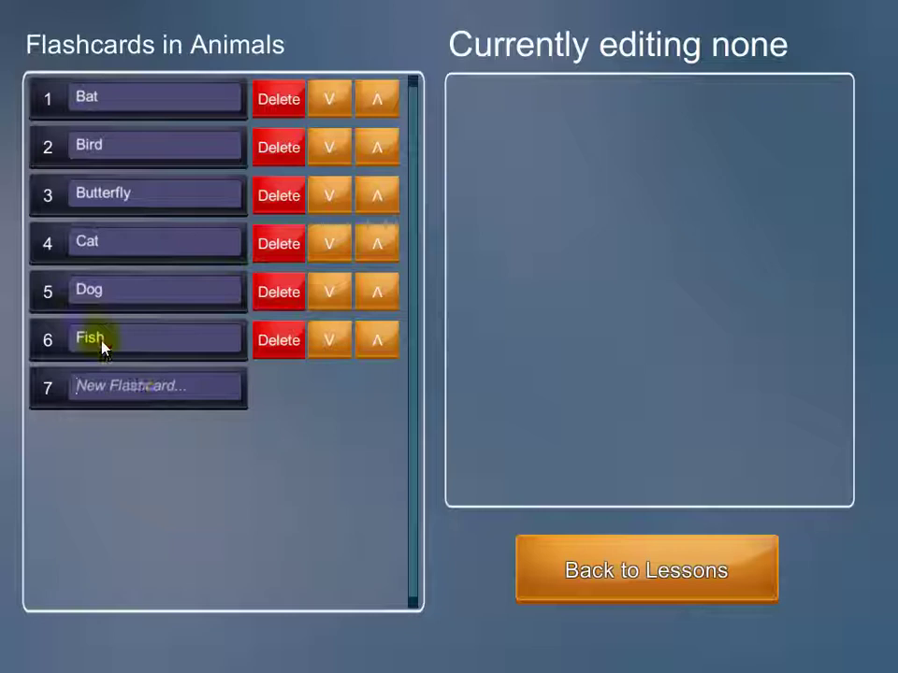
# Dismiss the duplicate Fish card warning and add a Grasshopper flashcard
pyautogui.write('Fi')
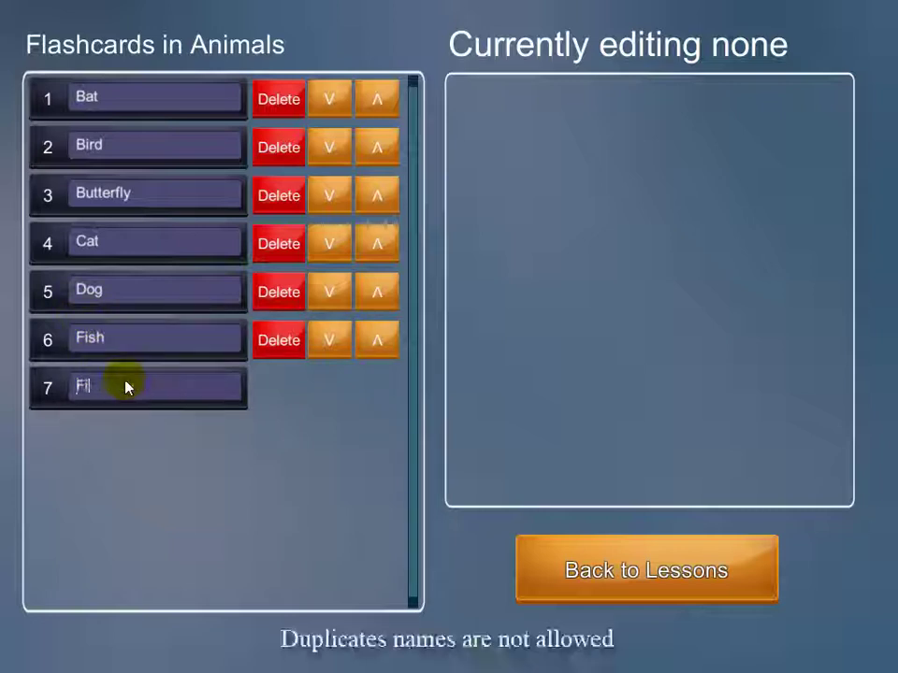
pyautogui.write('sh')
pyautogui.press('Return')
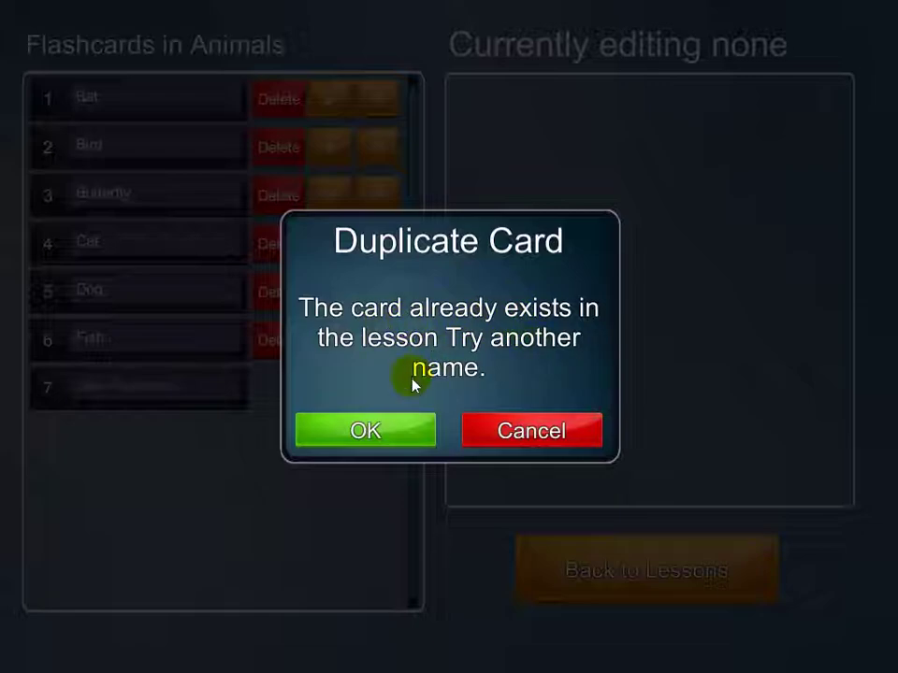
pyautogui.click(336, 439)
pyautogui.click(142, 397)
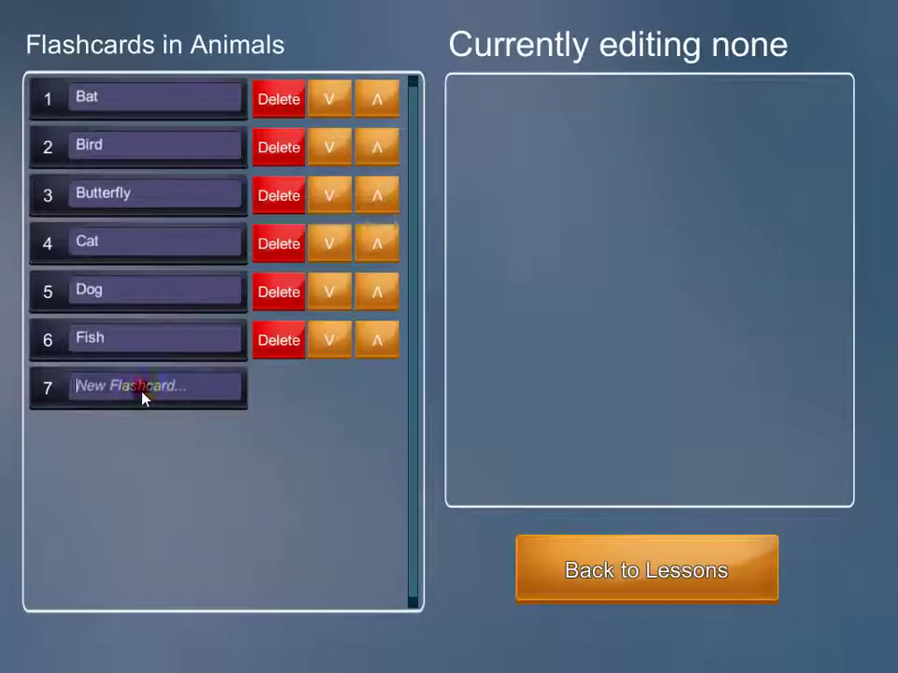
pyautogui.write('Gra')
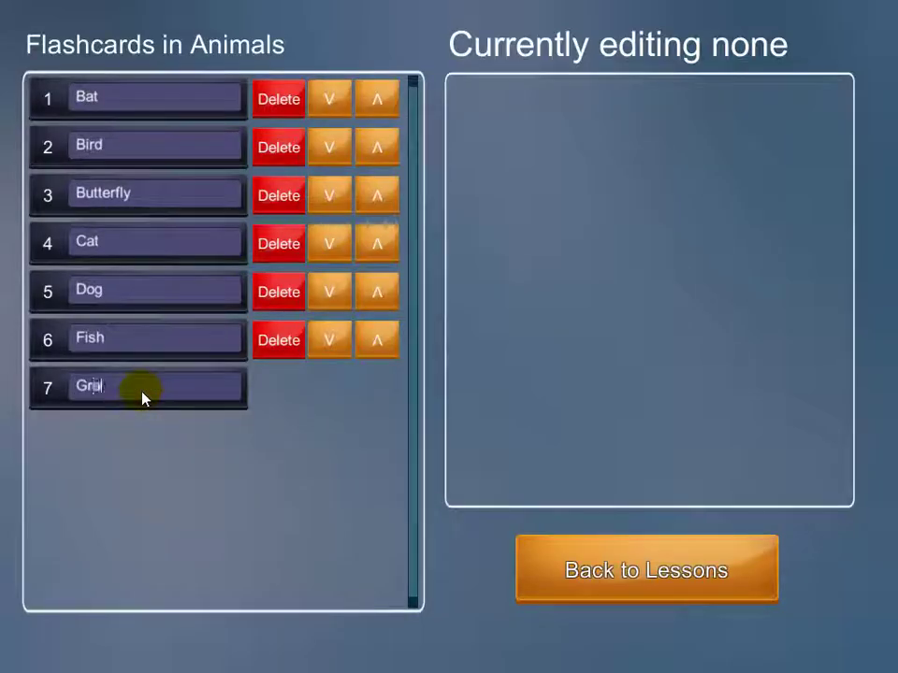
pyautogui.write('sshopper')
pyautogui.press('Return')
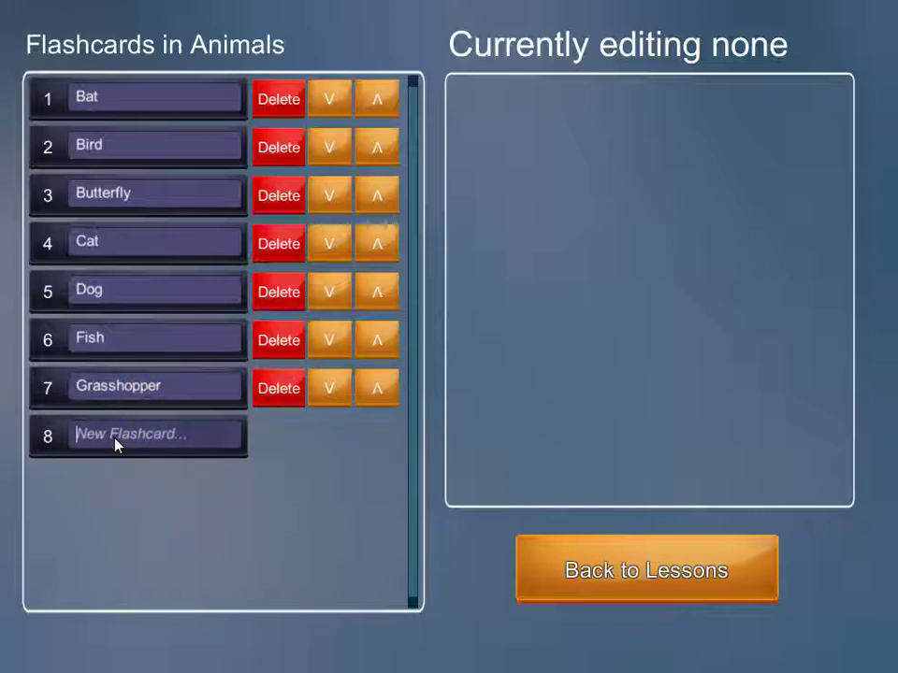
# Add the eighth flashcard, correcting the misspelled 'Hourse' to 'Horse'
pyautogui.write('Hou')
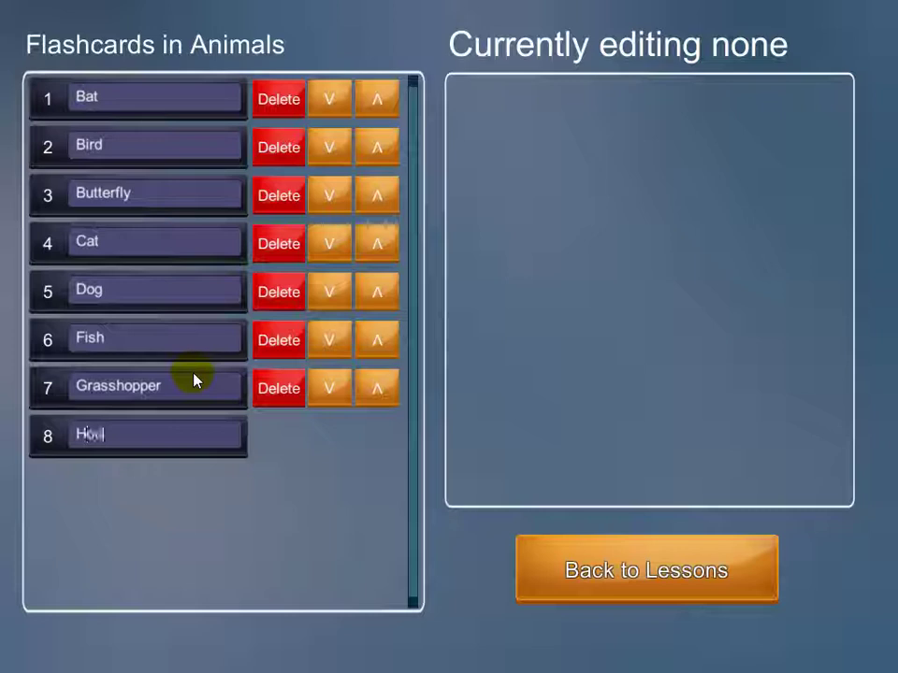
pyautogui.write('rse')
pyautogui.press('Return')
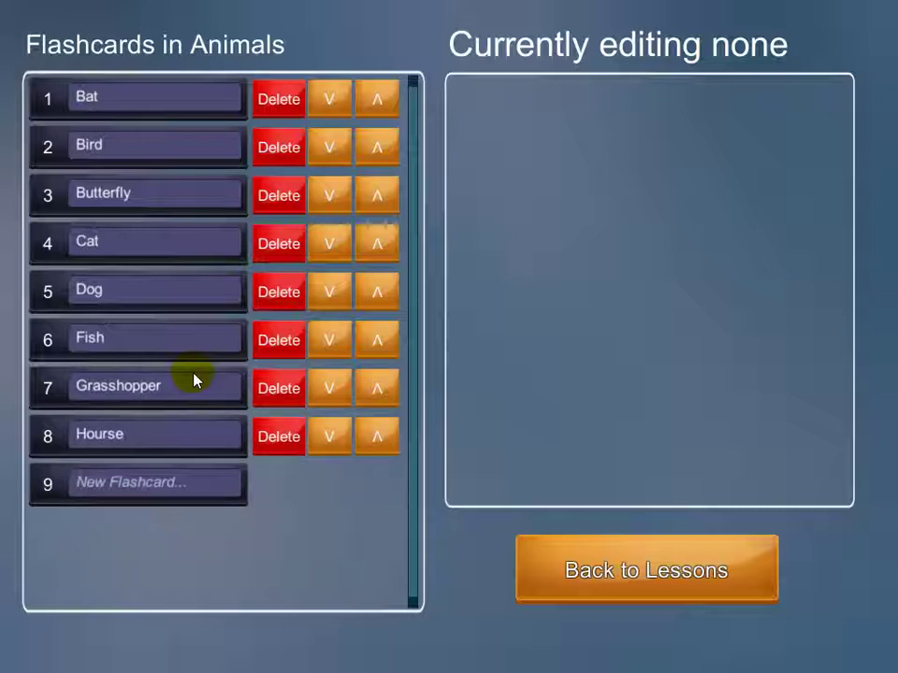
pyautogui.click(101, 443)
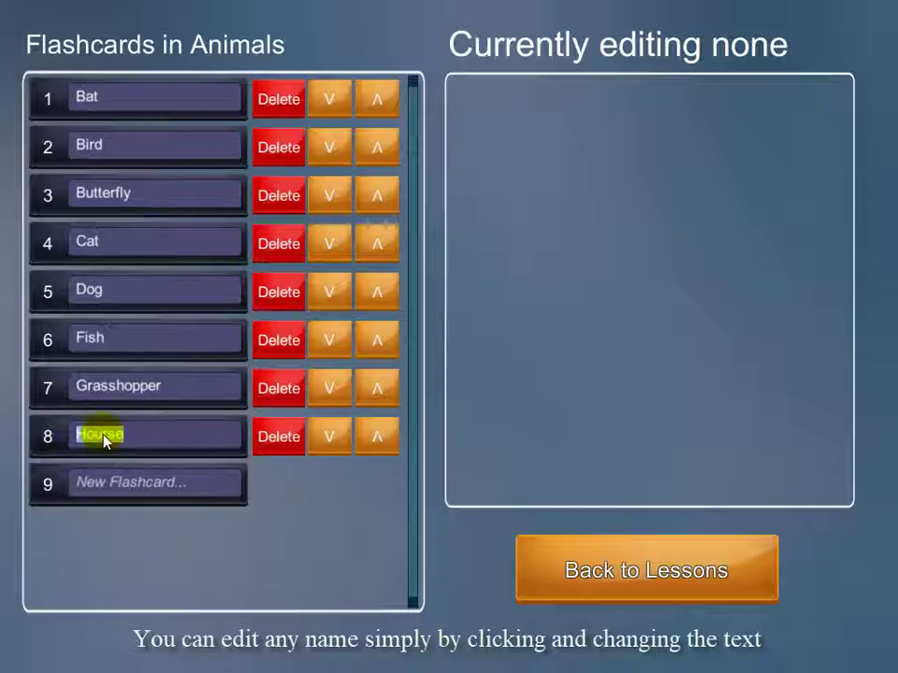
pyautogui.click(103, 438)
pyautogui.press('BackSpace')
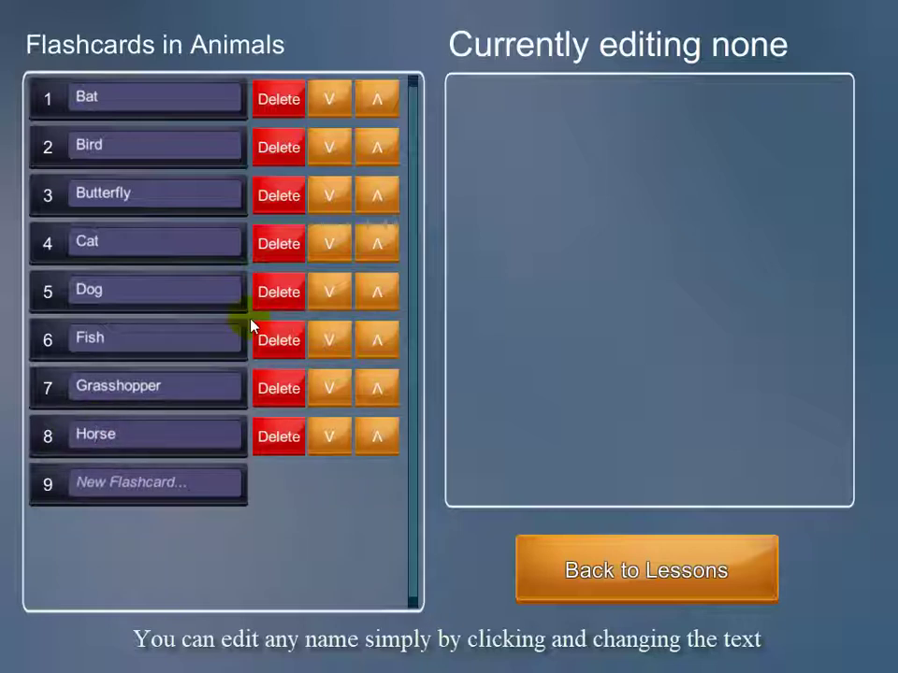
# Add the Monkey and Turtle flashcards, fixing the 'Turttle' typo
pyautogui.click(177, 493)
pyautogui.write('Monk')
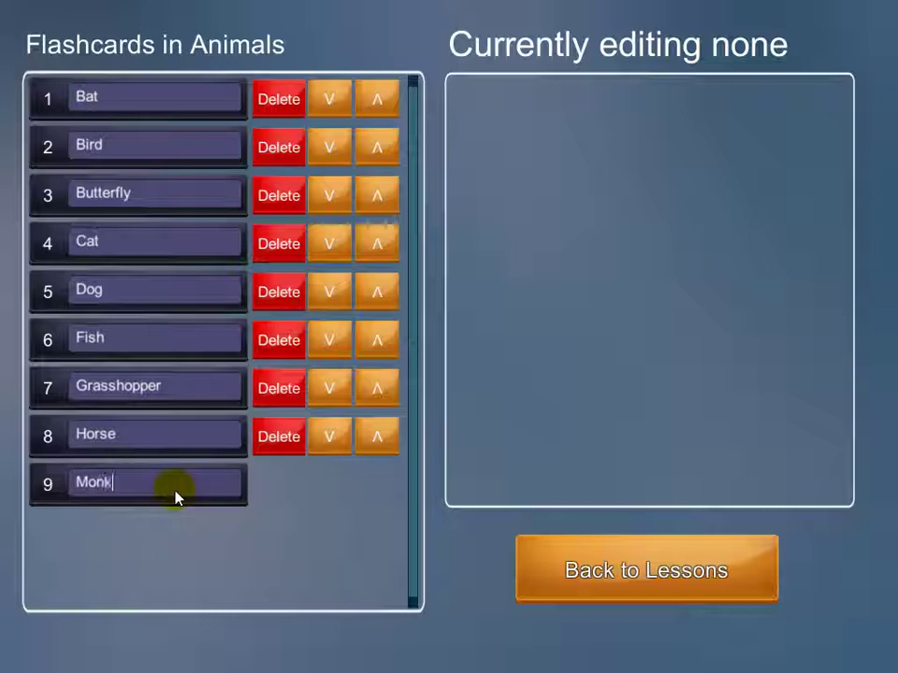
pyautogui.write('ey')
pyautogui.press('Return')
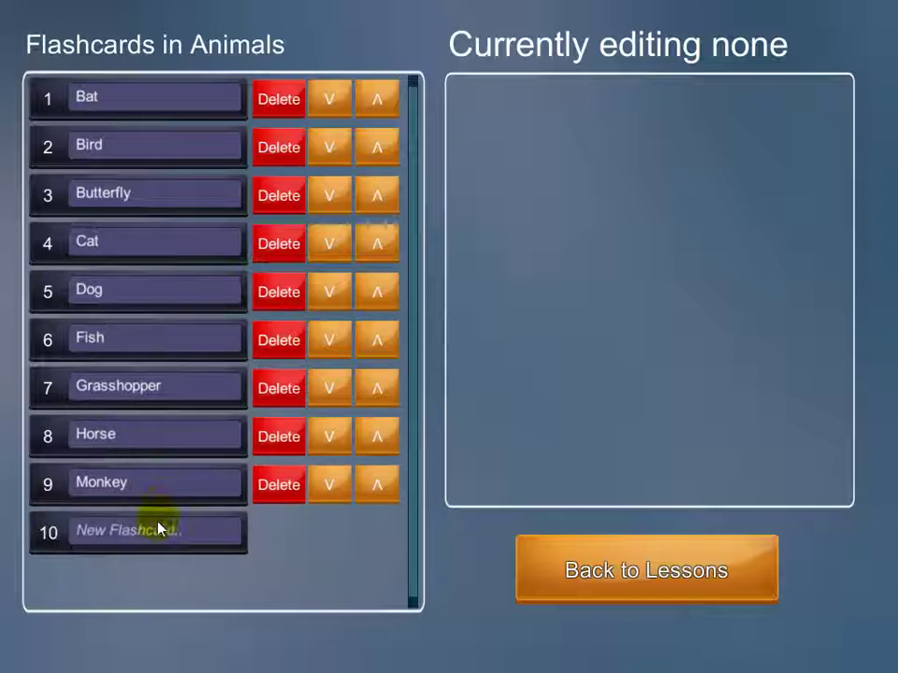
pyautogui.click(154, 533)
pyautogui.write('Tu')
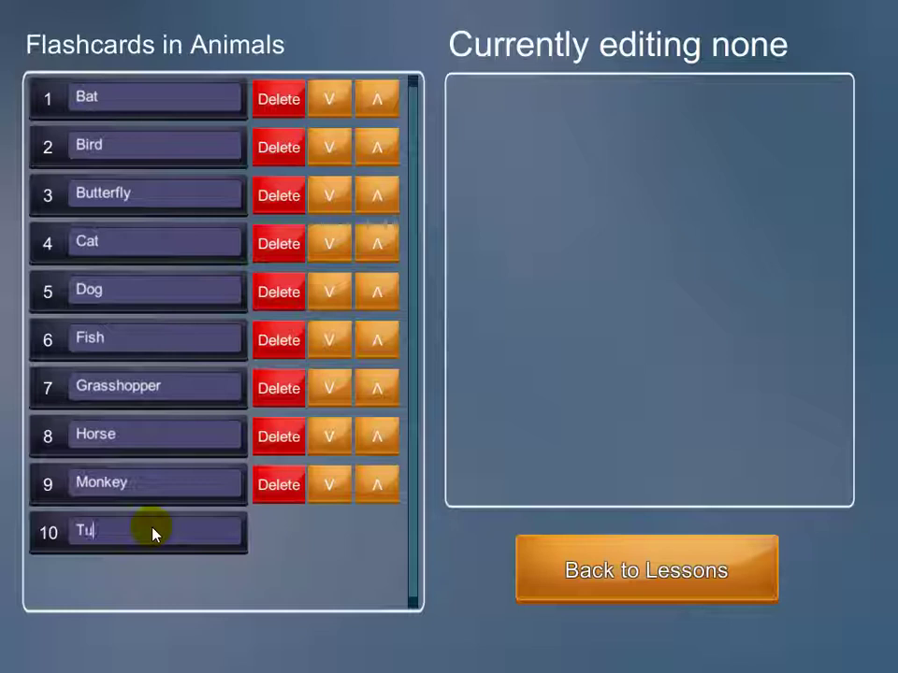
pyautogui.write('rttle')
pyautogui.press('BackSpace')
pyautogui.press('BackSpace')
pyautogui.press('BackSpace')
pyautogui.write('le')
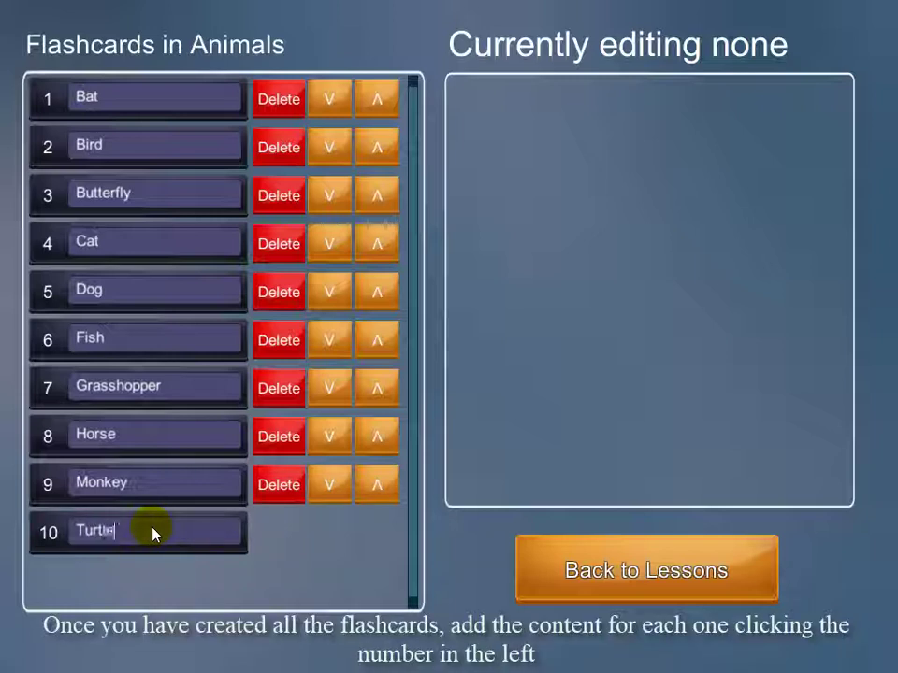
pyautogui.press('Return')
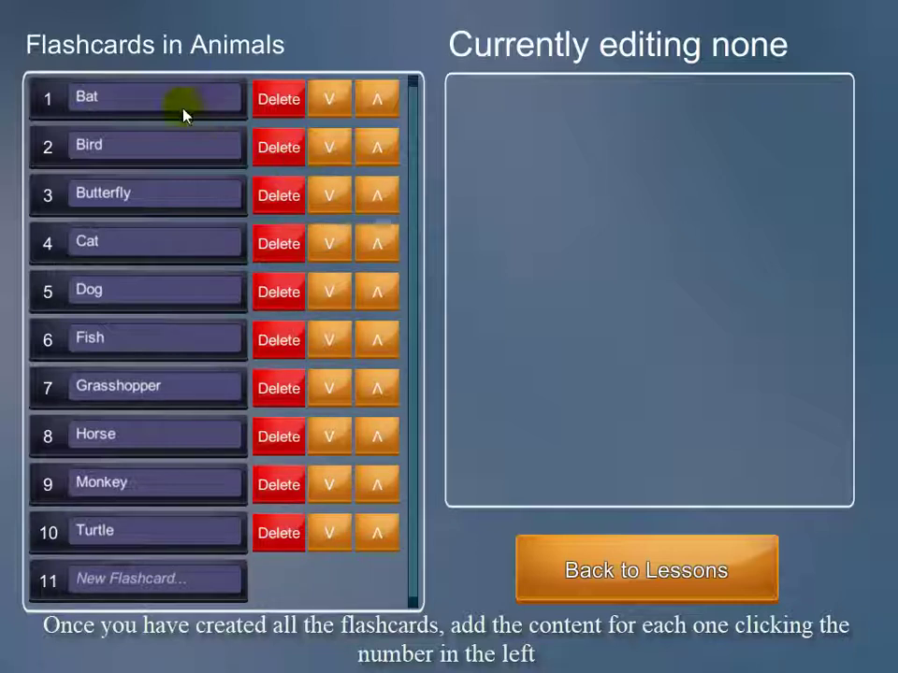
# Give the Bat card bat.png as its image and bat.mp3 as its audio
pyautogui.click(48, 103)
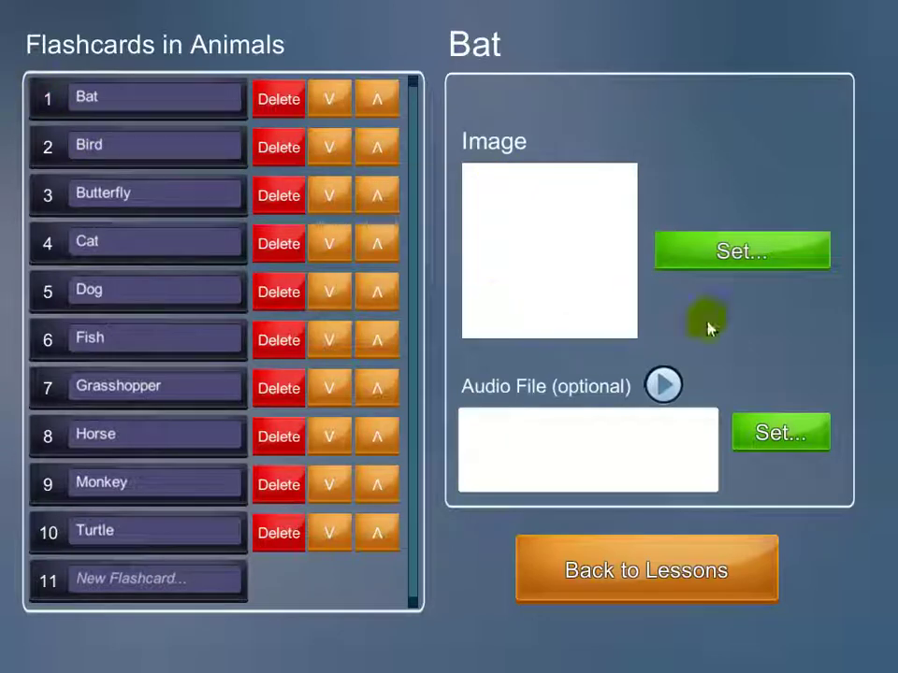
pyautogui.click(725, 255)
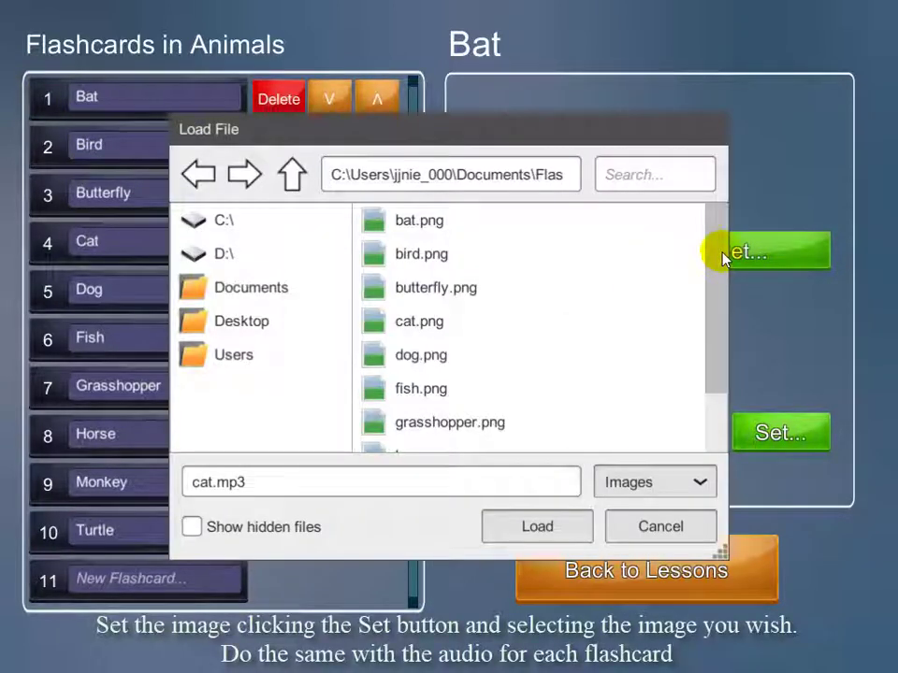
pyautogui.doubleClick(421, 221)
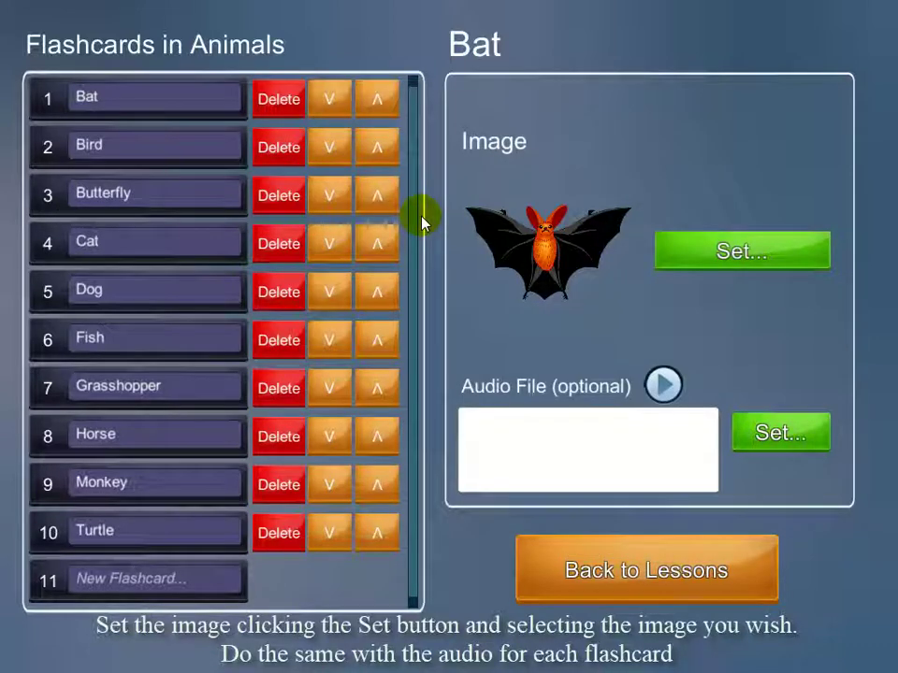
pyautogui.click(795, 435)
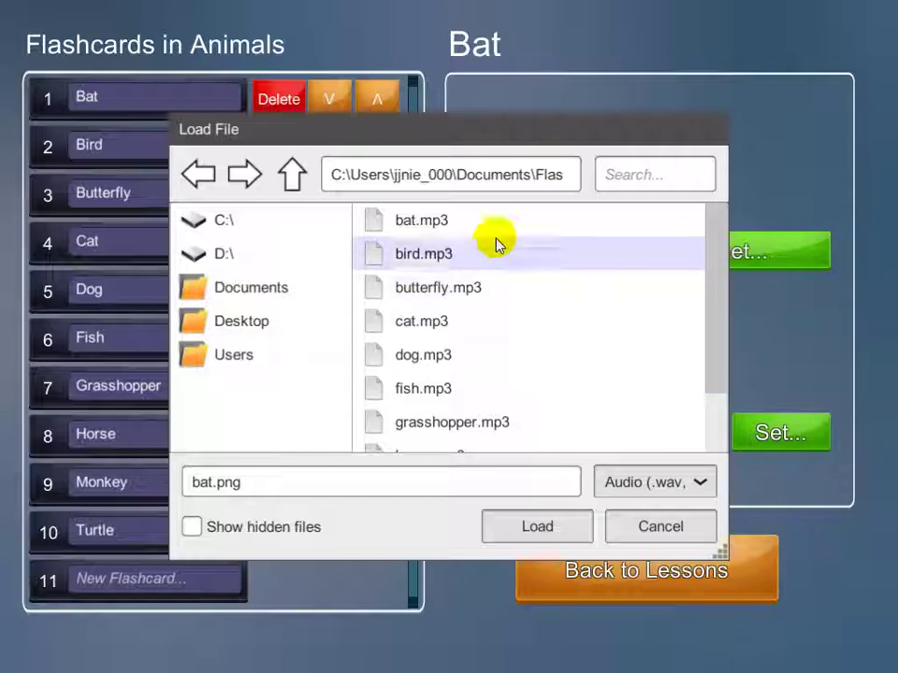
pyautogui.click(432, 221)
pyautogui.doubleClick(432, 221)
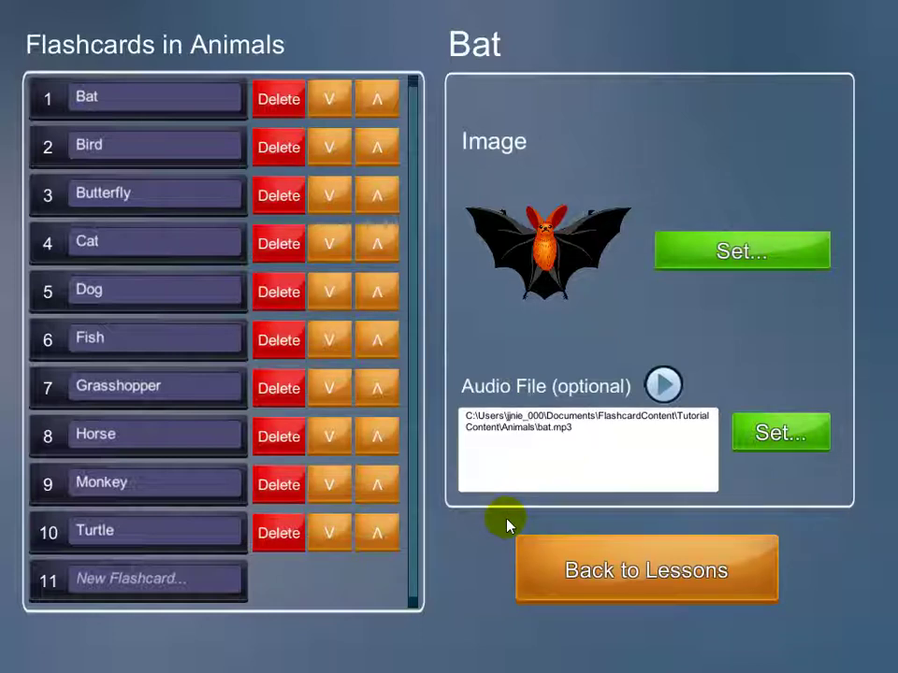
# Give the Bird card bird.png as its image and bird.mp3 as its audio
pyautogui.click(48, 145)
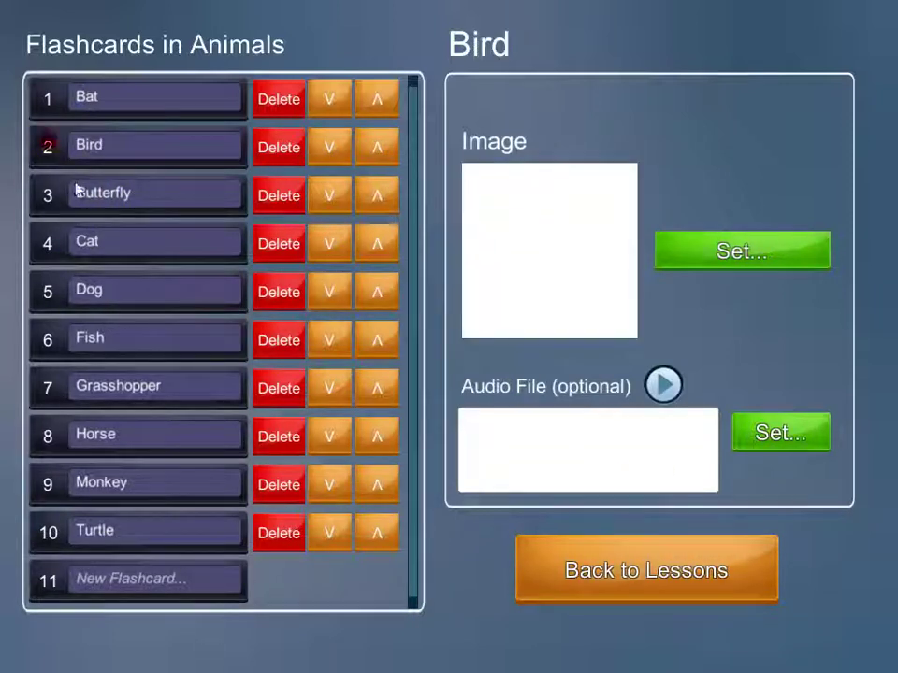
pyautogui.click(746, 250)
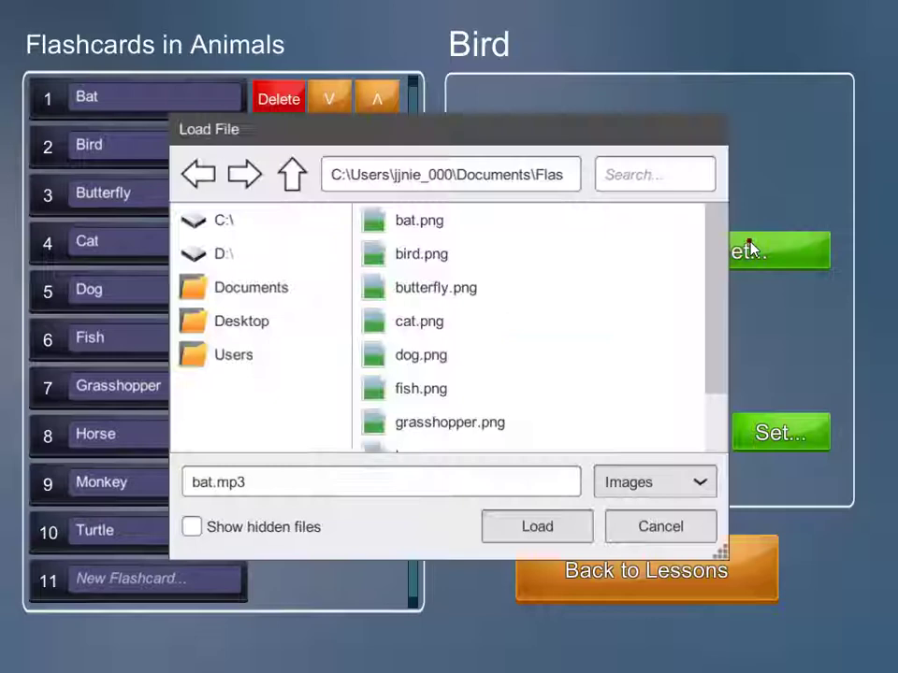
pyautogui.doubleClick(445, 255)
pyautogui.click(800, 435)
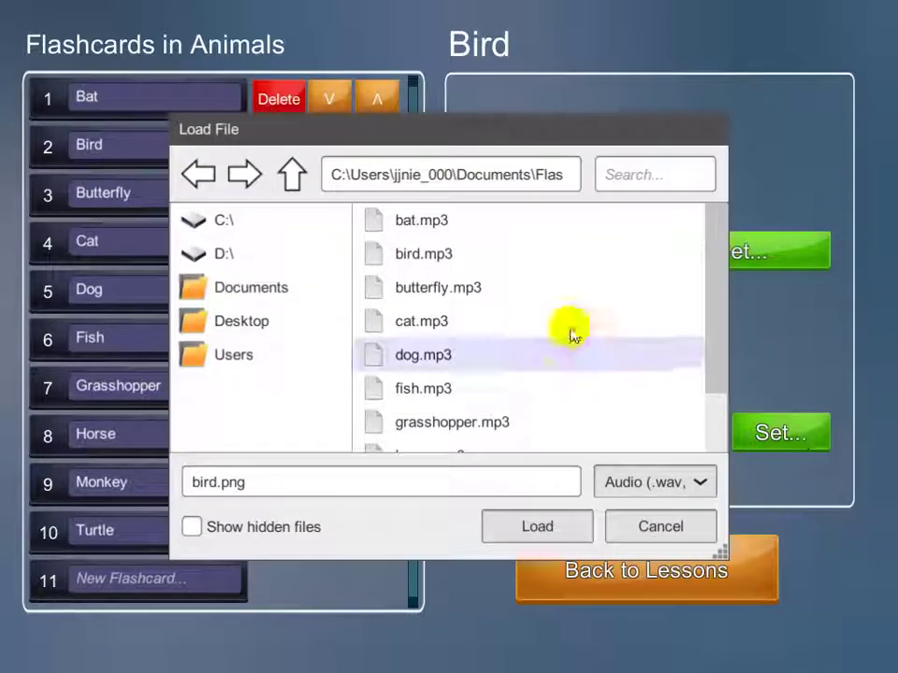
pyautogui.doubleClick(445, 253)
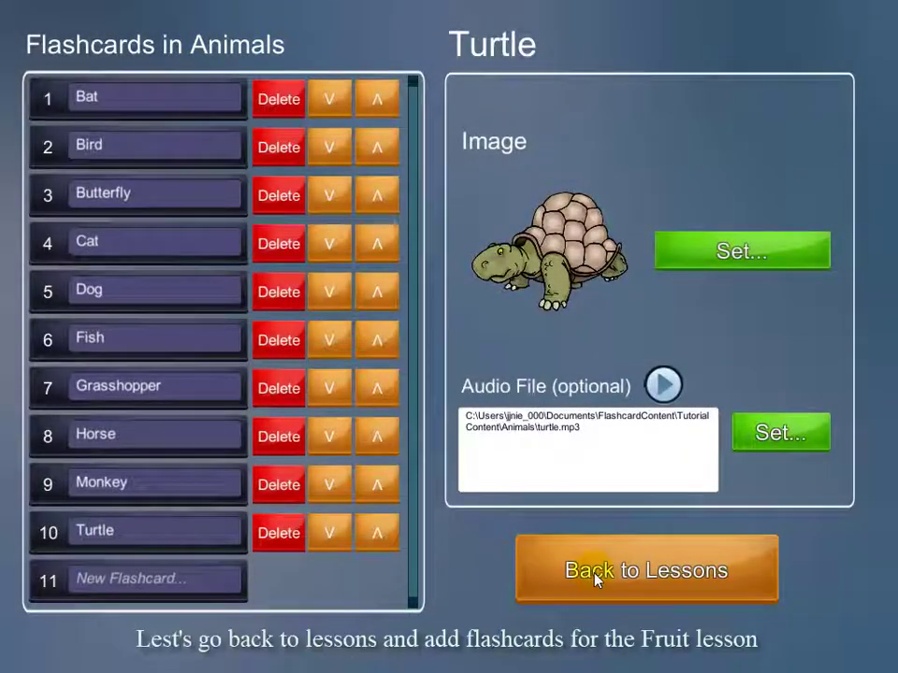
# Open the Fruits lesson and add the Water Melon, Orange and Apple flashcards
pyautogui.click(596, 580)
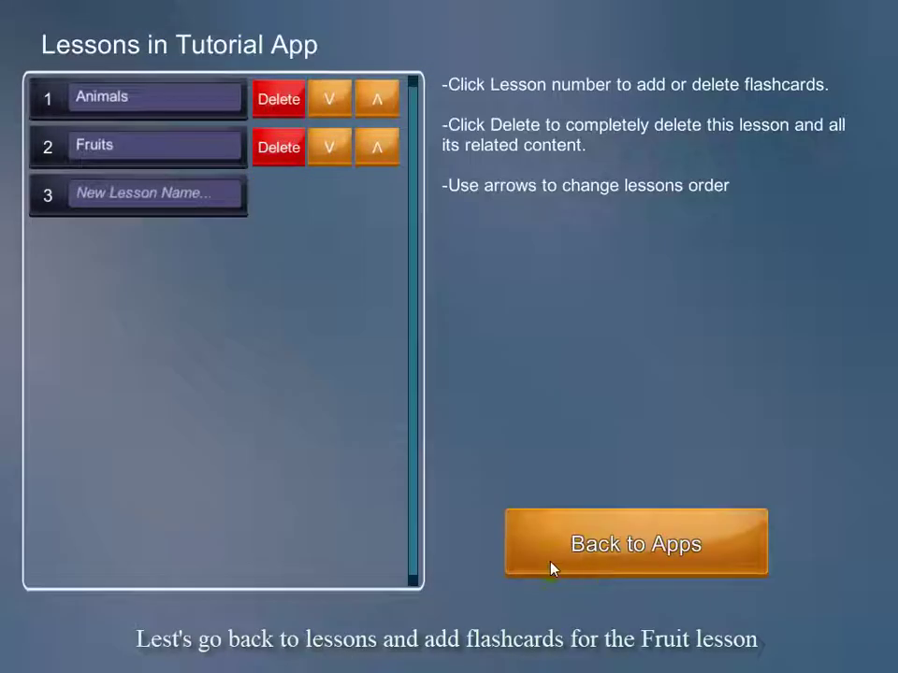
pyautogui.click(47, 147)
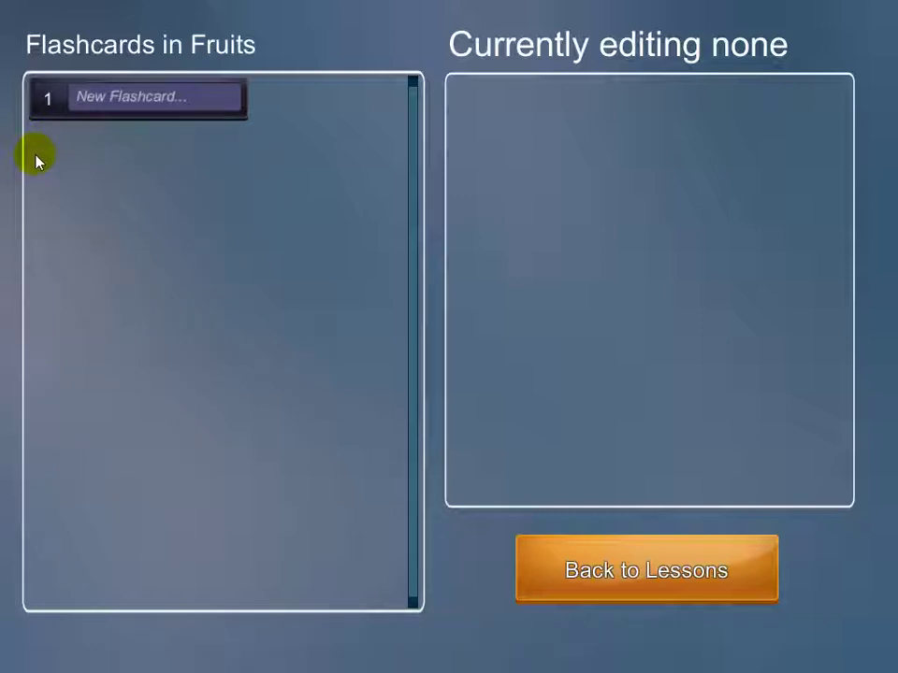
pyautogui.write('Water Melon')
pyautogui.press('Return')
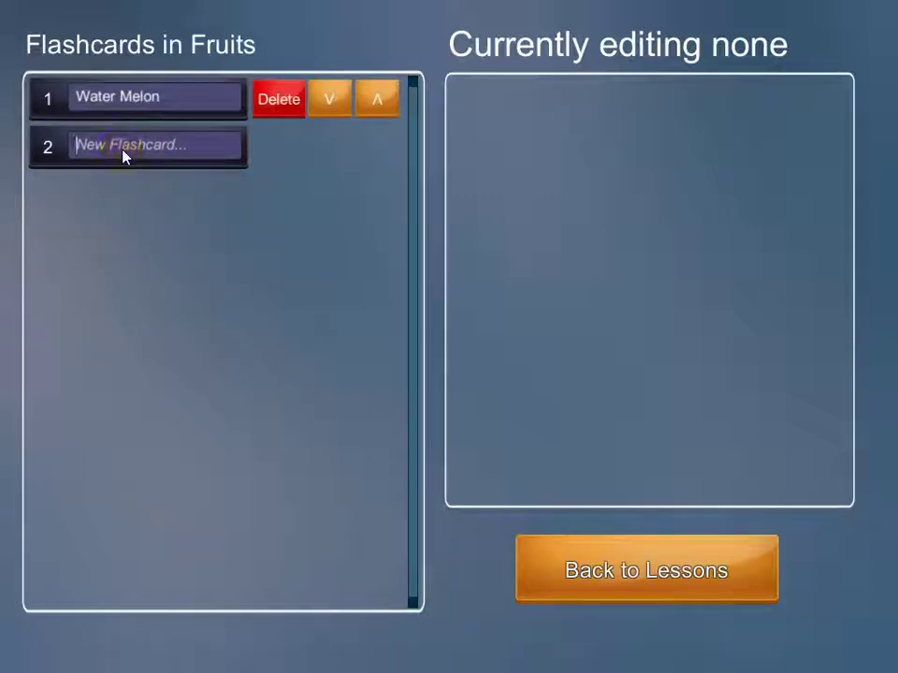
pyautogui.click(123, 156)
pyautogui.write('Orange')
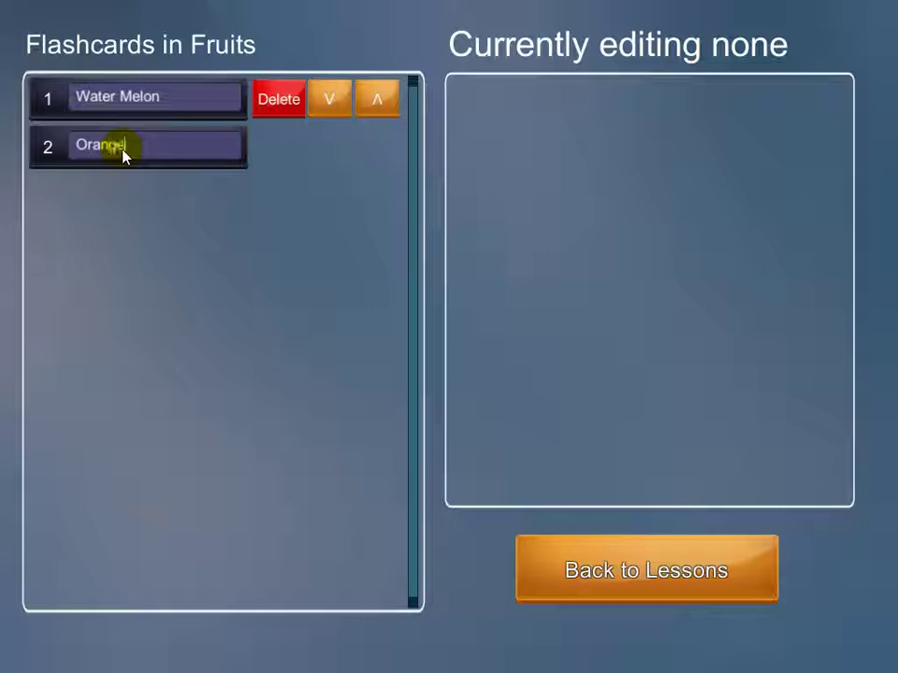
pyautogui.press('Return')
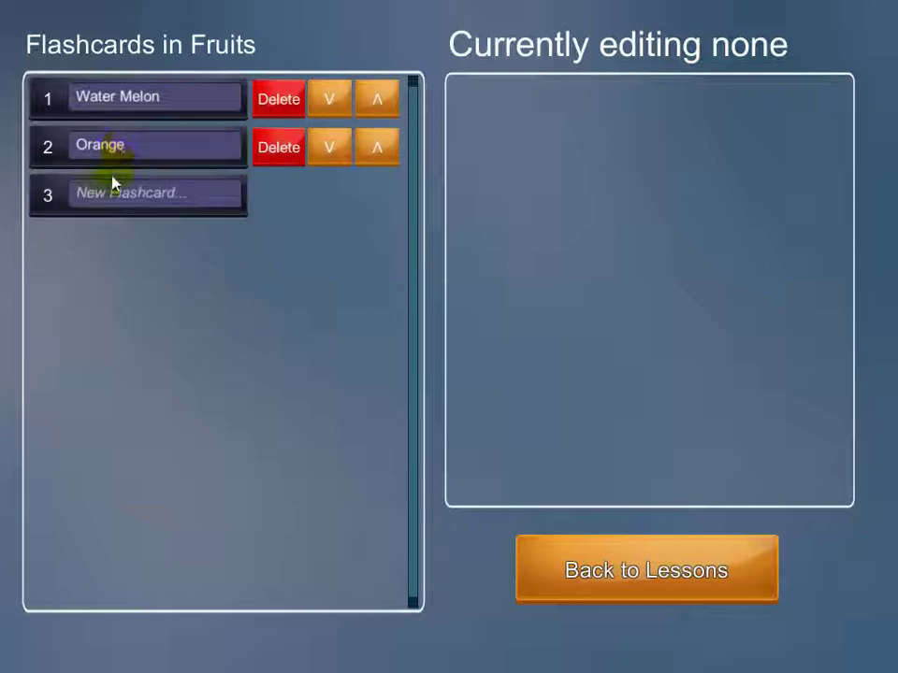
pyautogui.click(108, 193)
pyautogui.write('Appl')
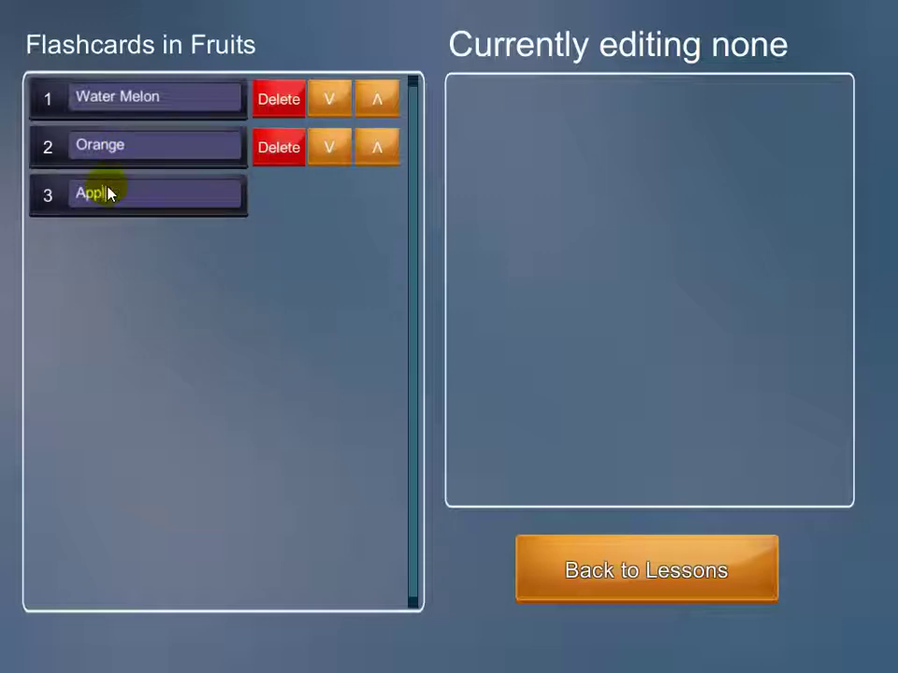
pyautogui.press('Return')
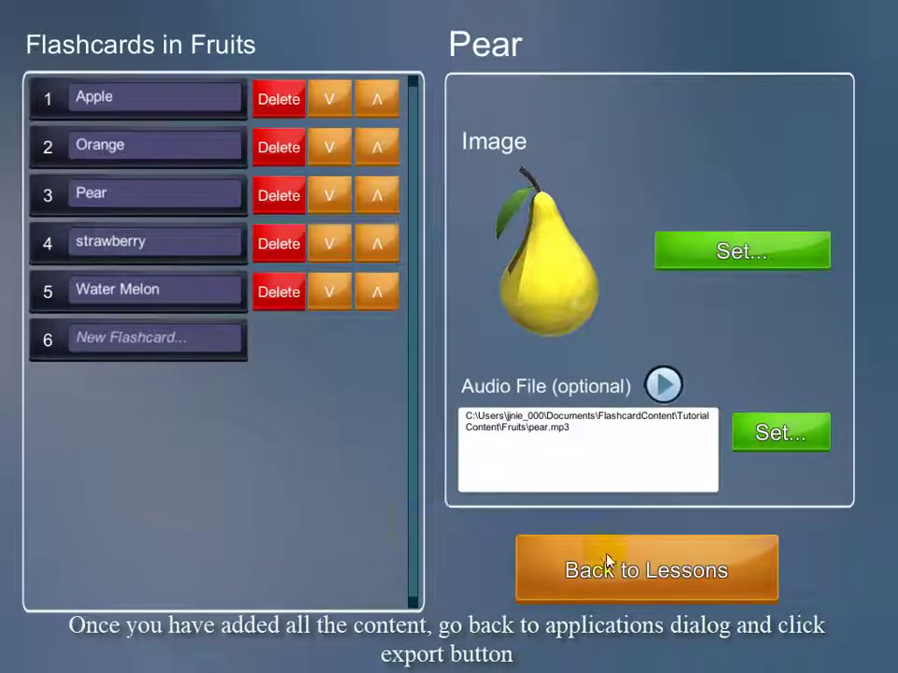
# Return to the app list and export Tutorial App to Documents > FlashcardContent
pyautogui.click(608, 562)
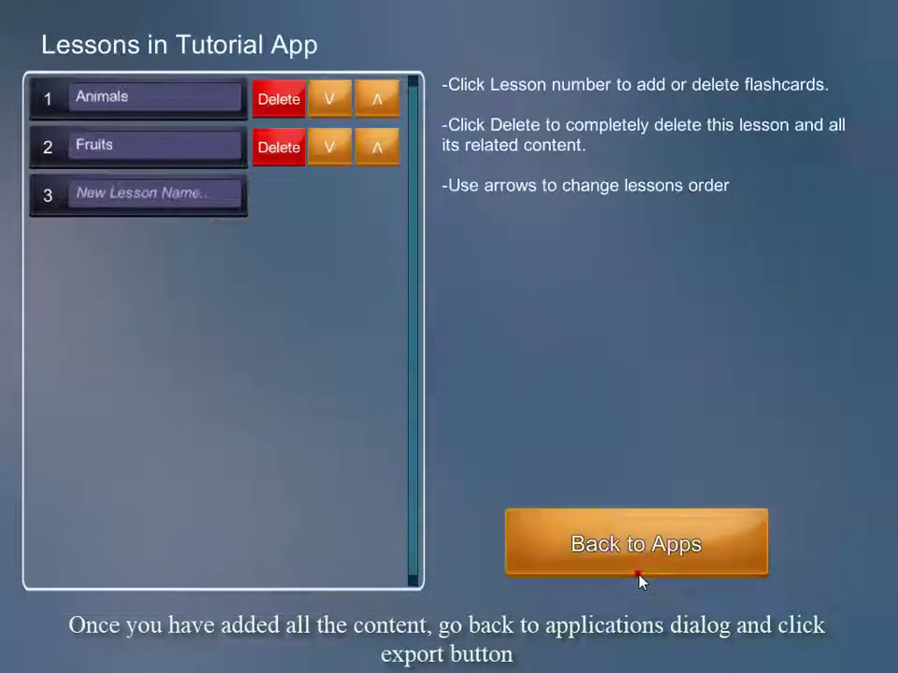
pyautogui.click(680, 542)
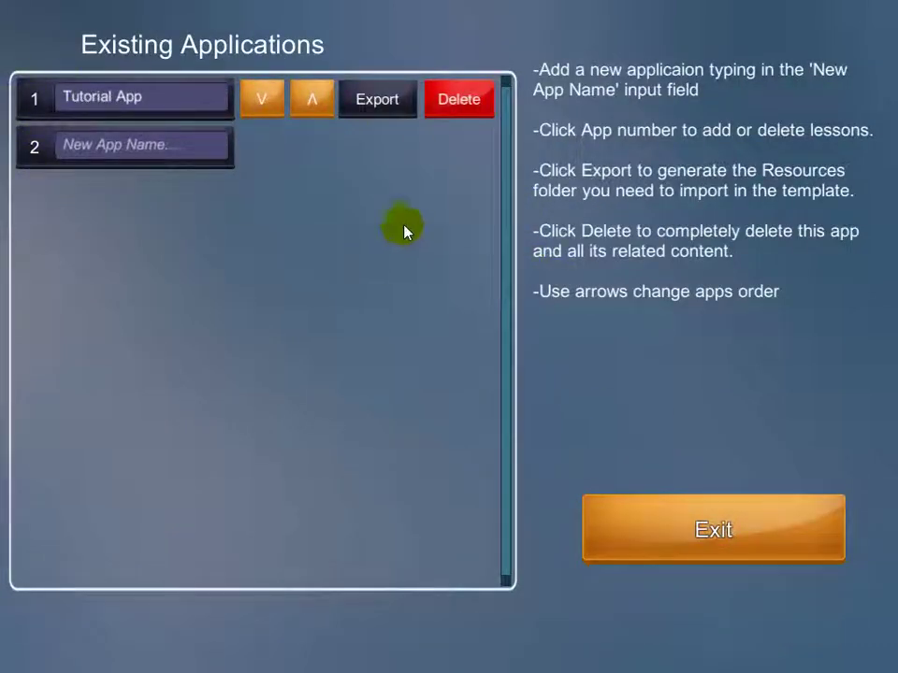
pyautogui.click(374, 103)
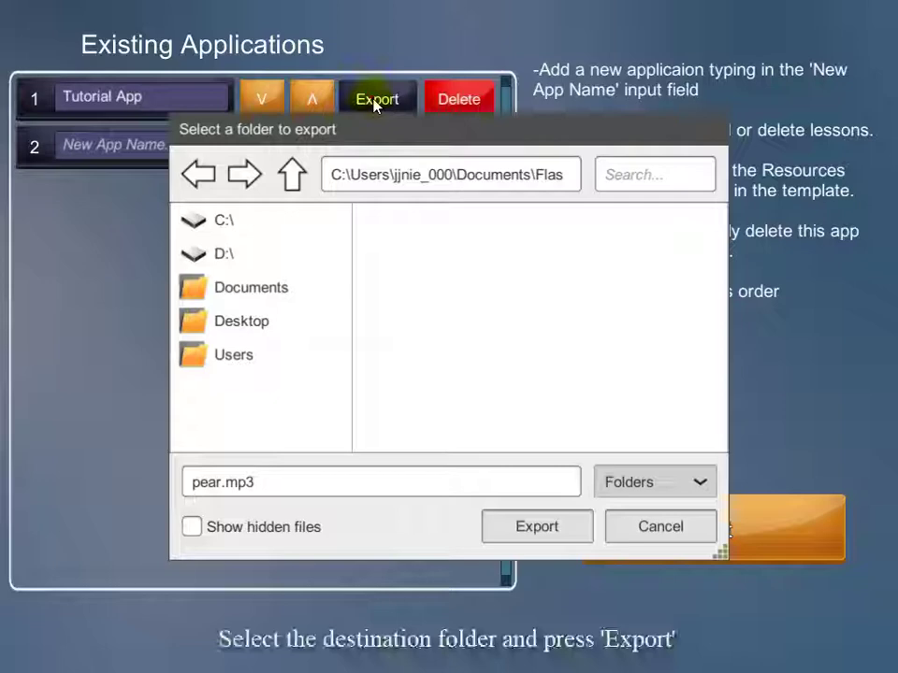
pyautogui.click(251, 286)
pyautogui.scroll(-3, 458, 332)
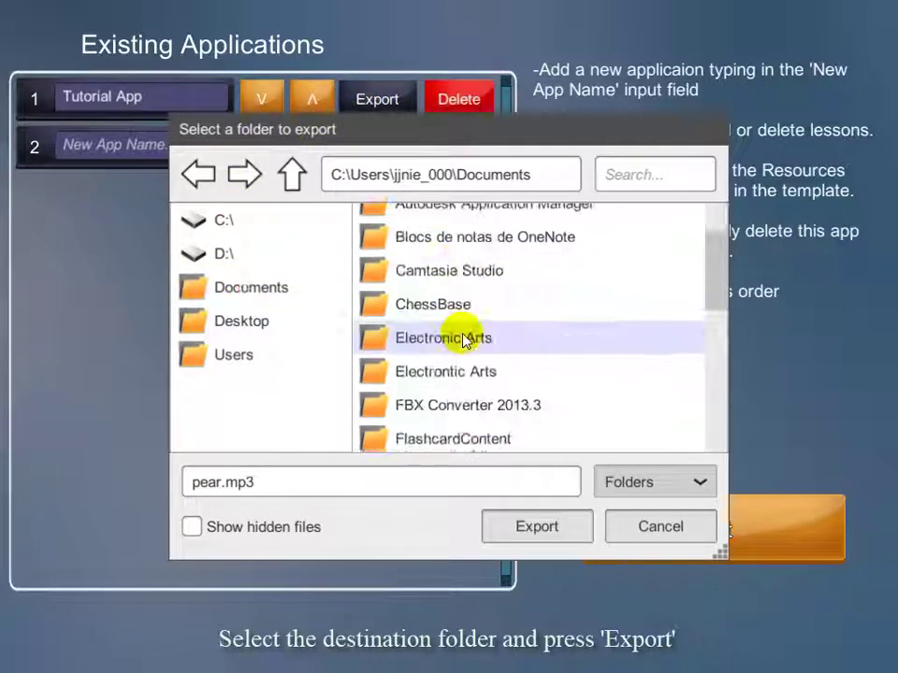
pyautogui.scroll(-2, 463, 337)
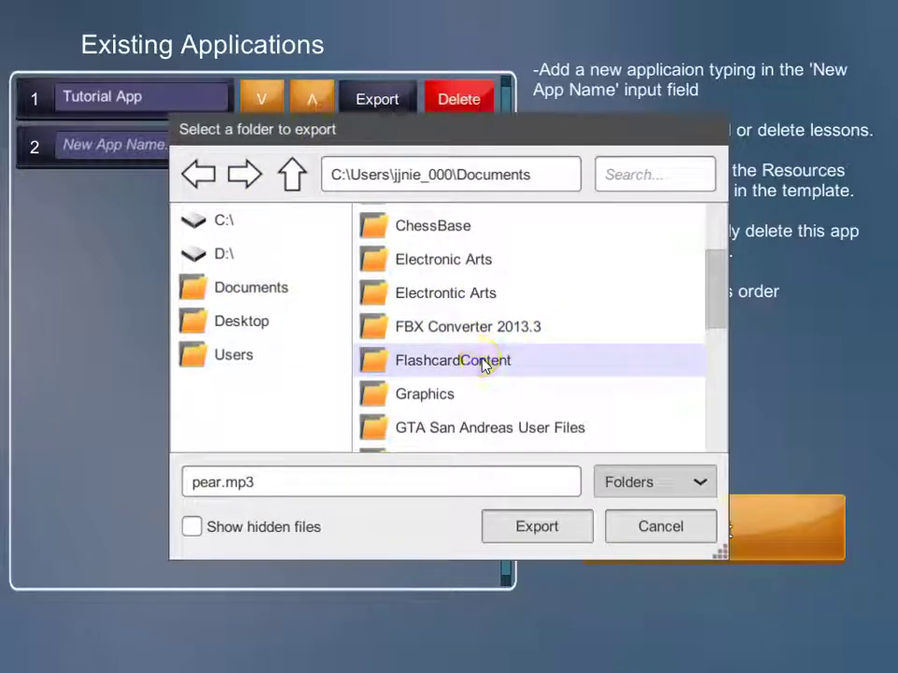
pyautogui.click(481, 361)
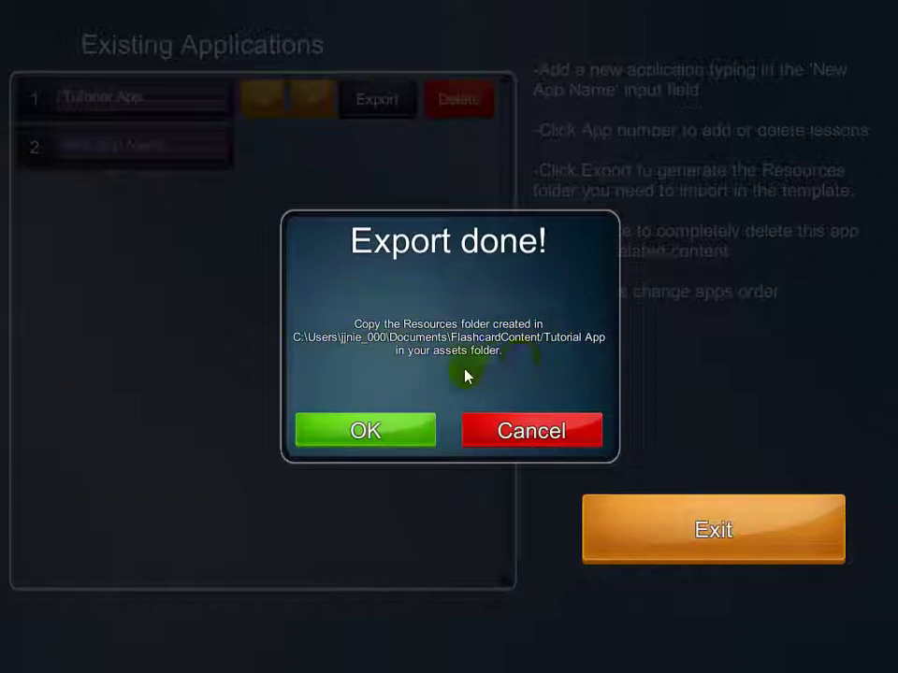
# Acknowledge the export, check Tutorial App's Resources folder in Explorer, and reposition the window
pyautogui.click(367, 432)
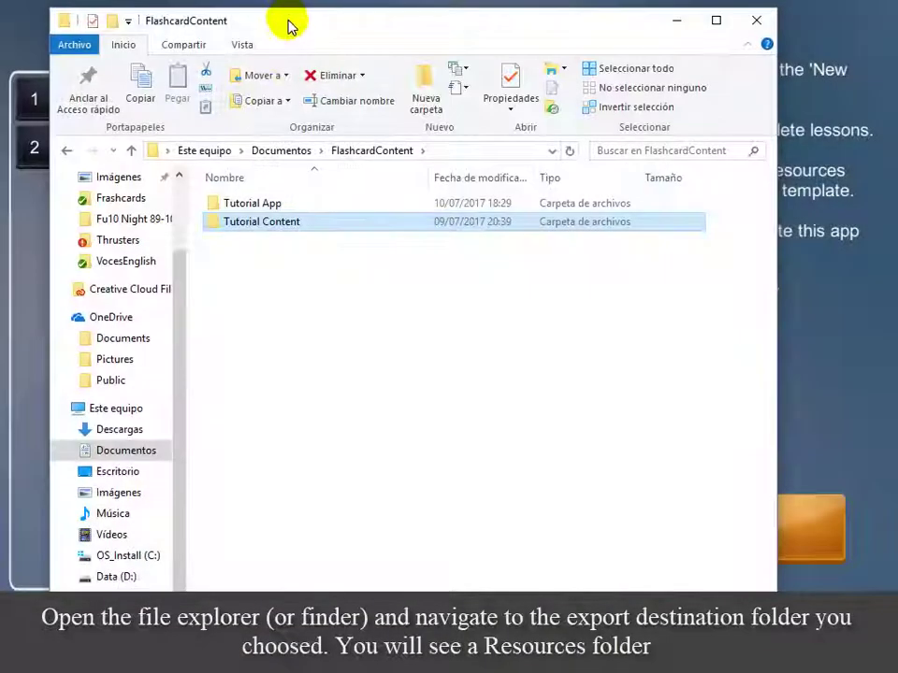
pyautogui.click(248, 206)
pyautogui.doubleClick(249, 207)
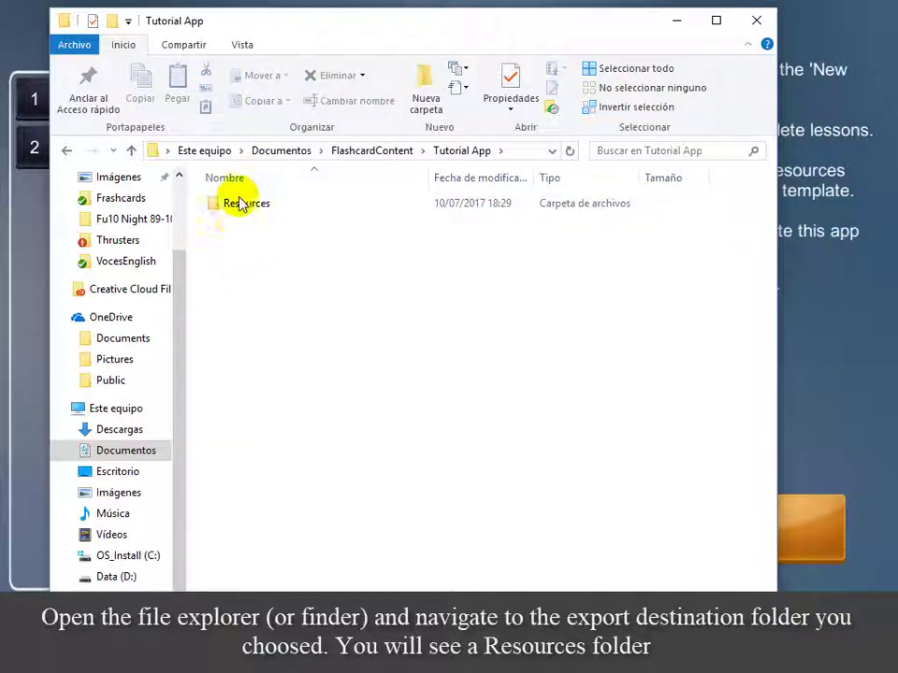
pyautogui.doubleClick(246, 210)
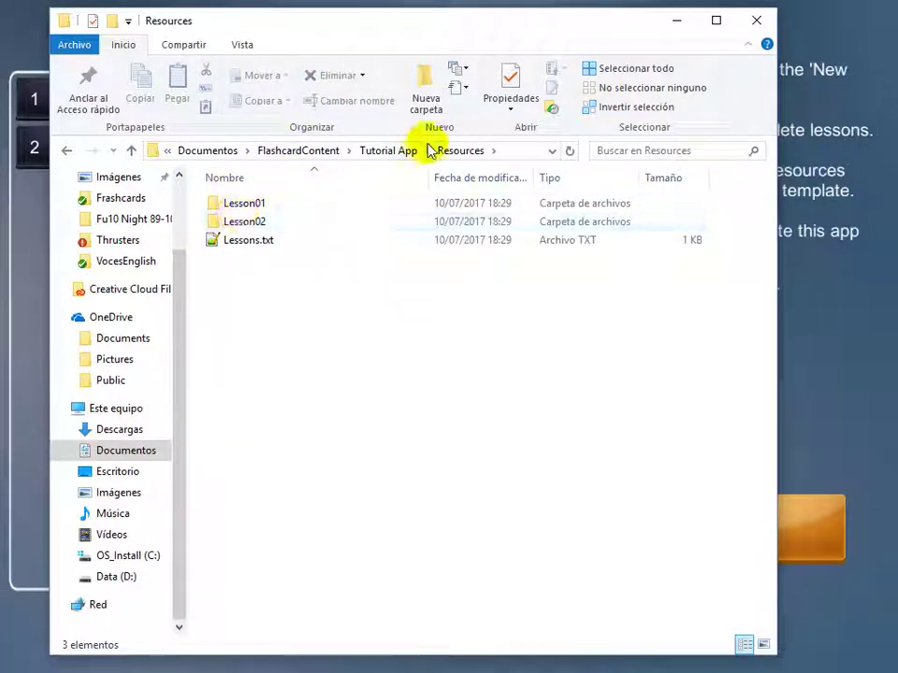
pyautogui.click(382, 151)
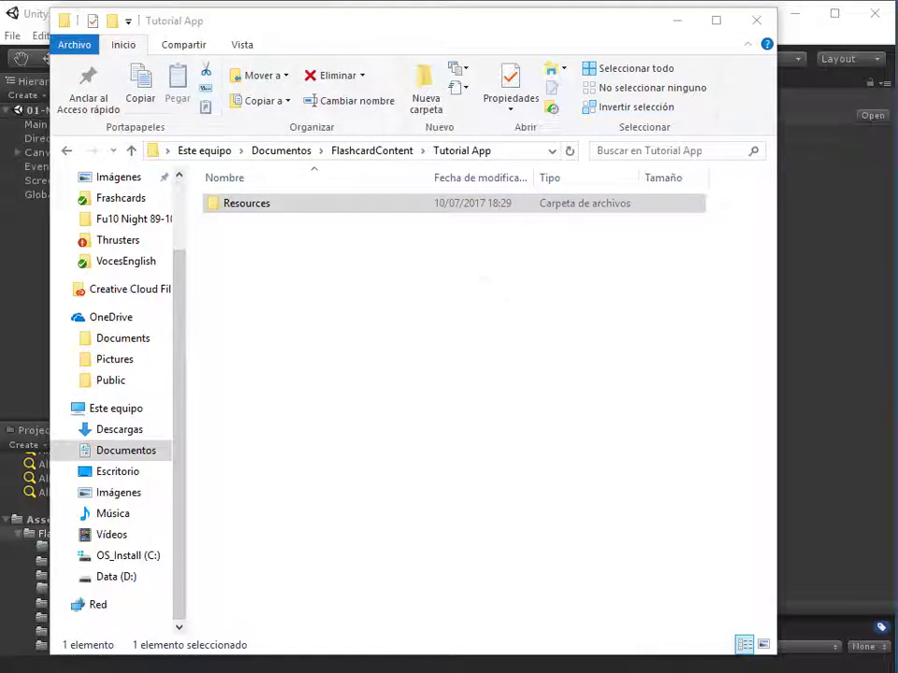
pyautogui.click(300, 247)
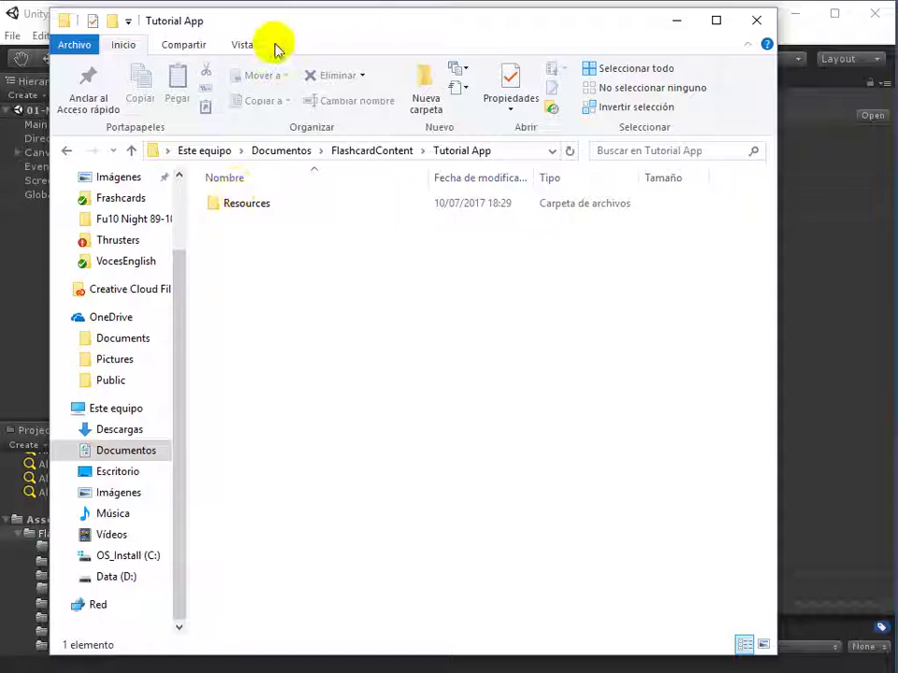
pyautogui.moveTo(287, 29)
pyautogui.mouseDown()
pyautogui.moveTo(405, 66)
pyautogui.moveTo(896, 20)
pyautogui.mouseUp()
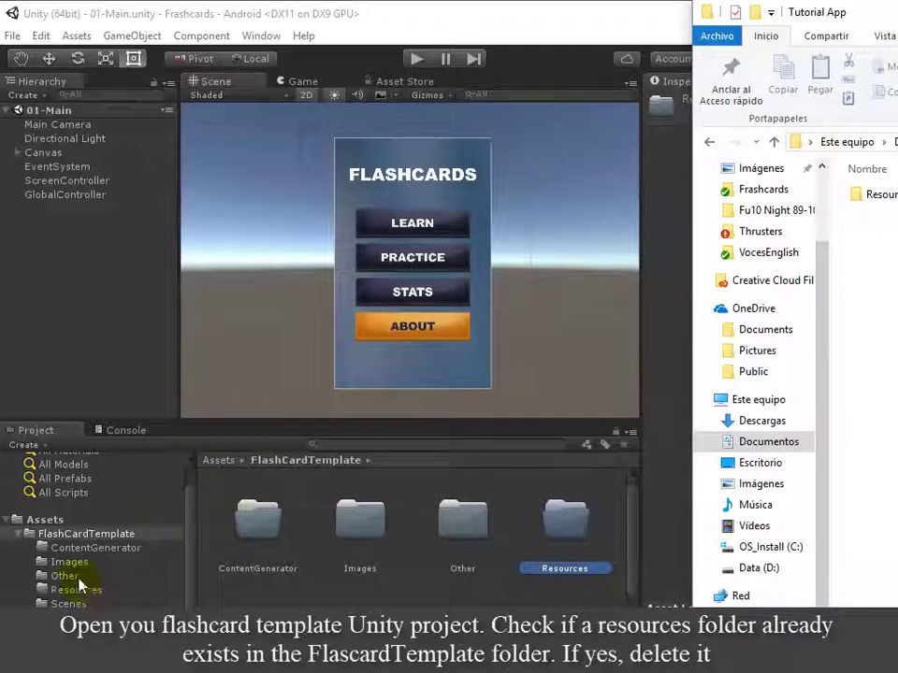
# Delete FlashCardTemplate's old Resources folder and drag in the exported Resources folder from Explorer
pyautogui.click(70, 534)
pyautogui.click(65, 590)
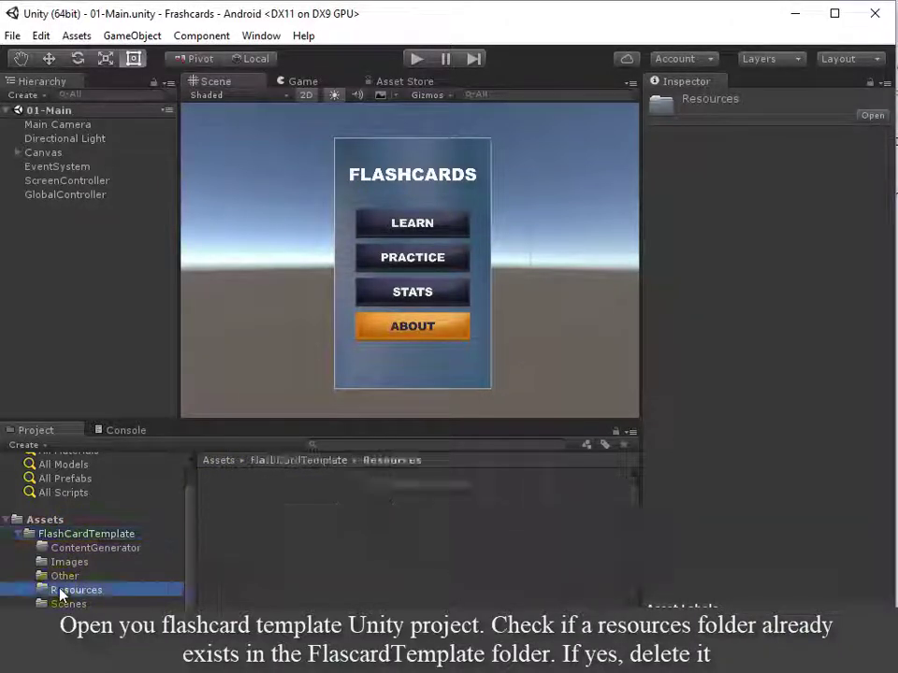
pyautogui.rightClick(60, 593)
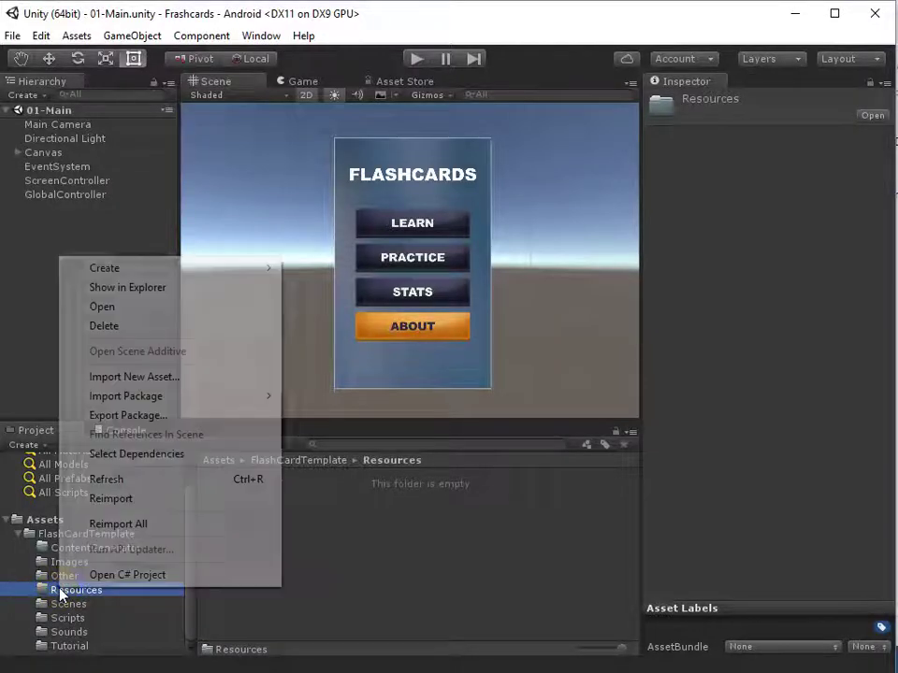
pyautogui.click(138, 327)
pyautogui.click(493, 384)
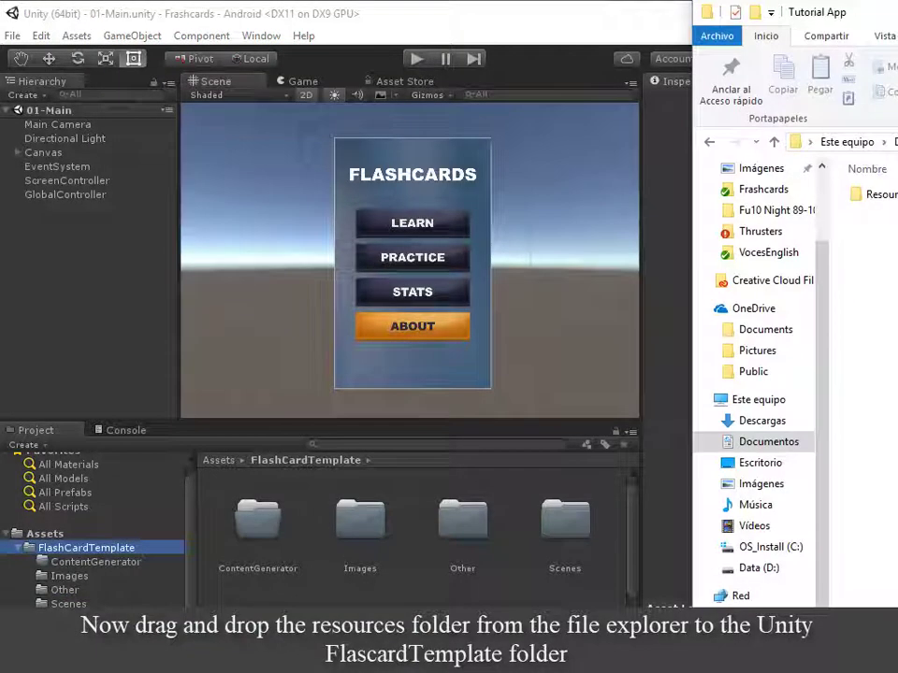
pyautogui.moveTo(893, 26); pyautogui.dragTo(772, 28)
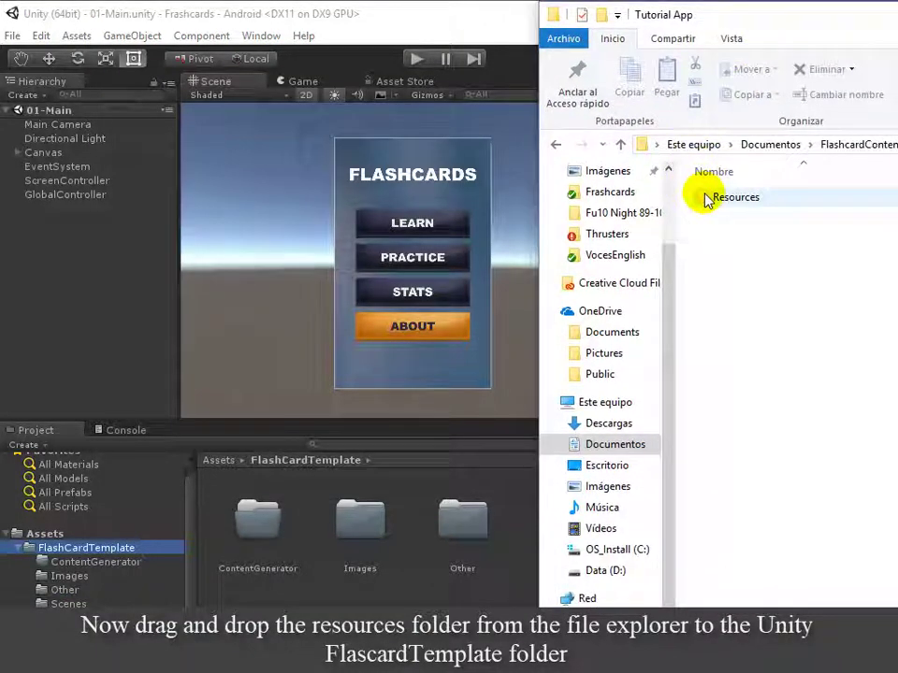
pyautogui.moveTo(704, 195)
pyautogui.mouseDown()
pyautogui.moveTo(260, 483)
pyautogui.moveTo(110, 553)
pyautogui.mouseUp()
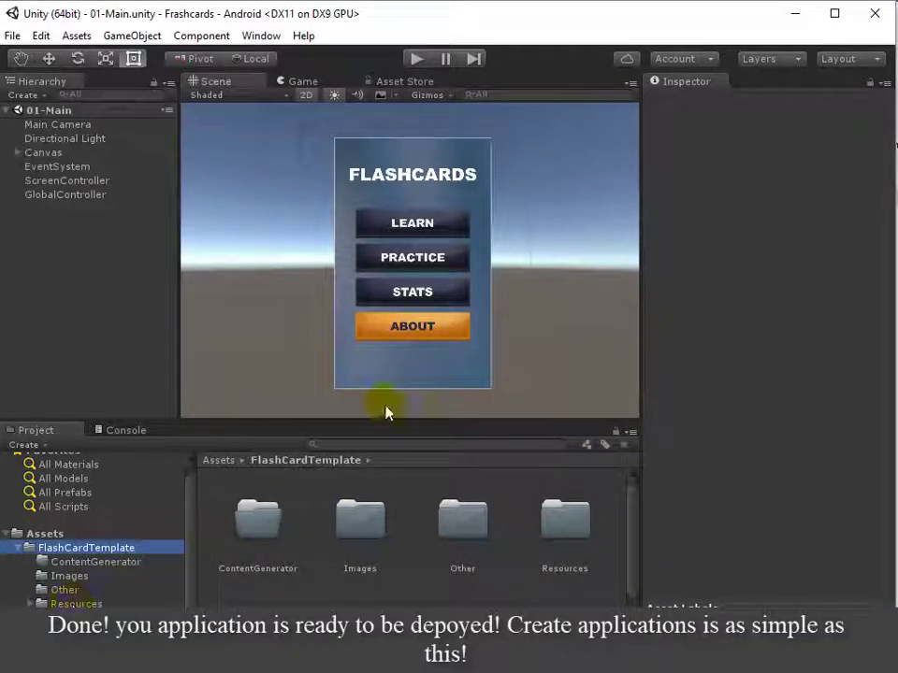
# Play the project to preview the flashcard app's FLASHCARDS menu in the Game view
pyautogui.click(414, 59)
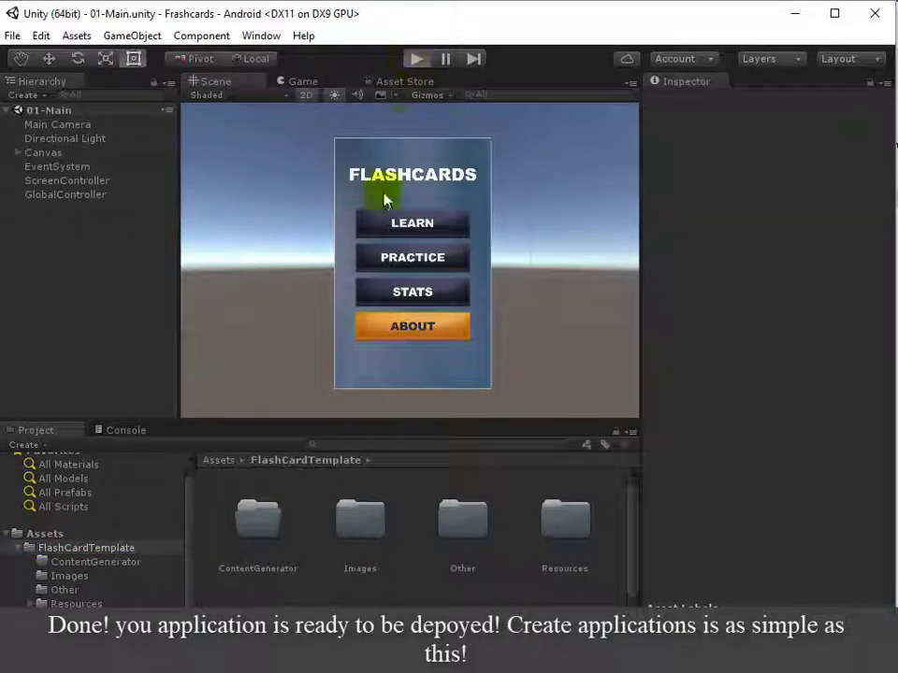